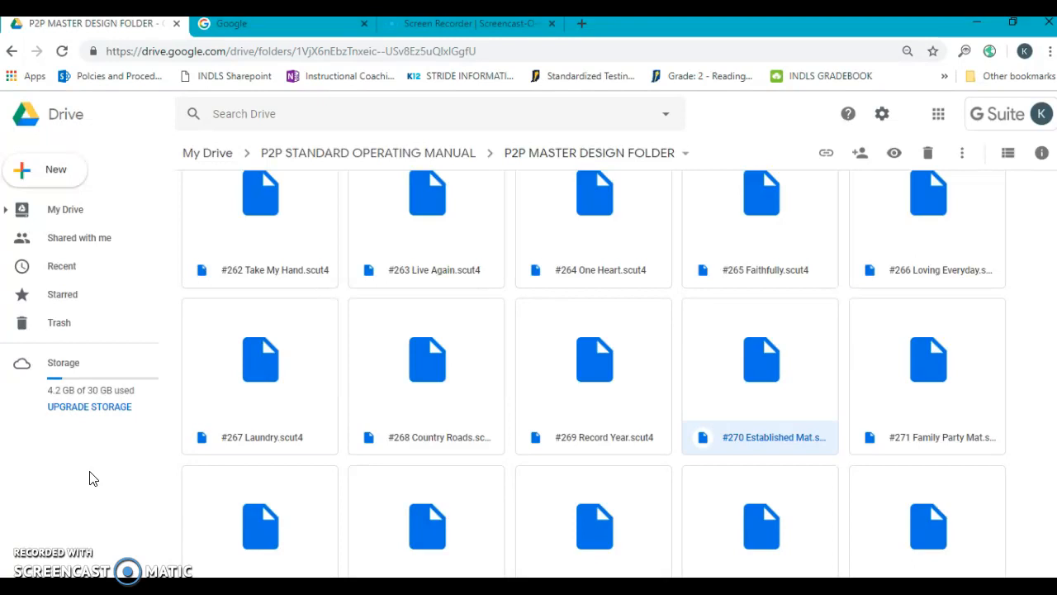
Step: Download #270 Established Mat.scut4 from the P2P MASTER DESIGN FOLDER and open it in Sure Cuts A Lot 4
click(84, 462)
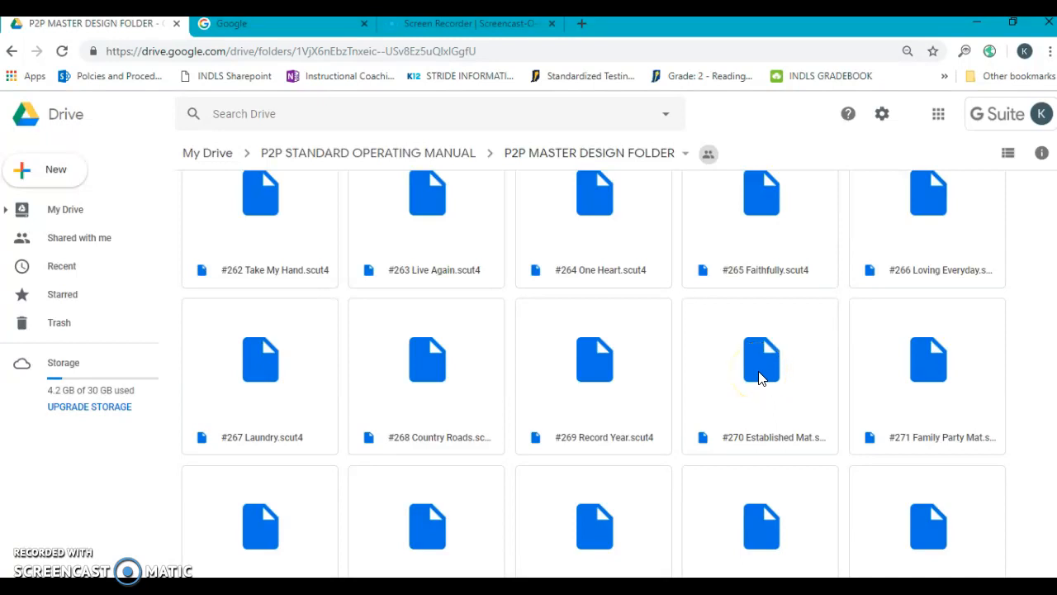
double_click(760, 377)
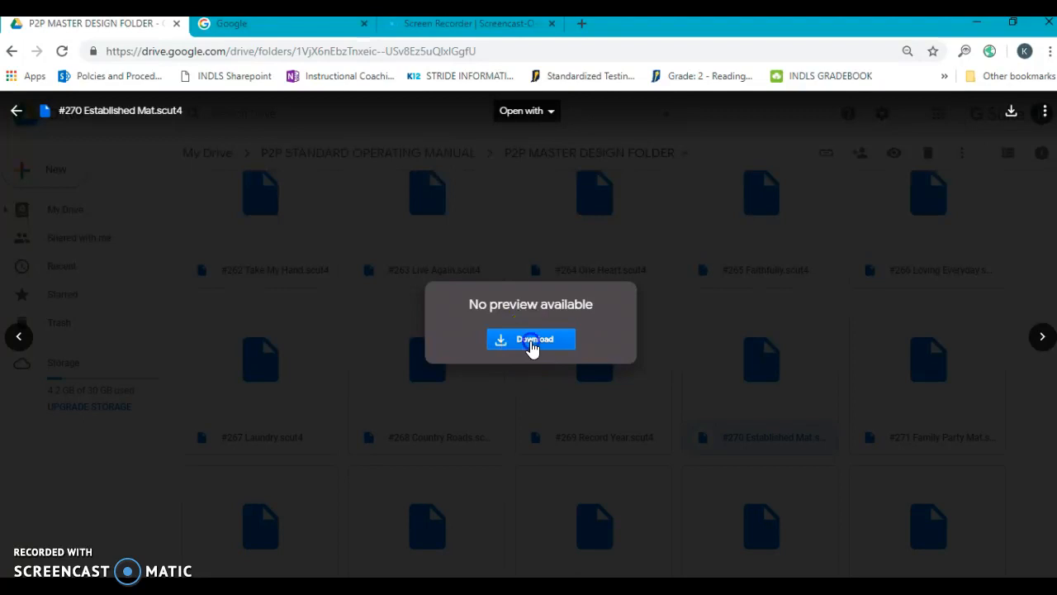
click(531, 339)
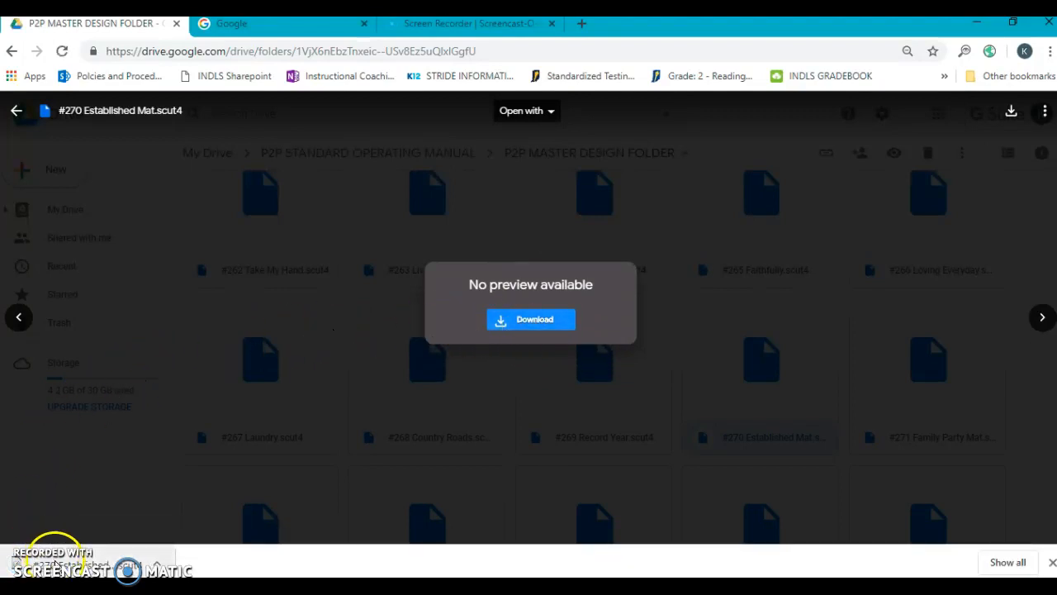
click(55, 563)
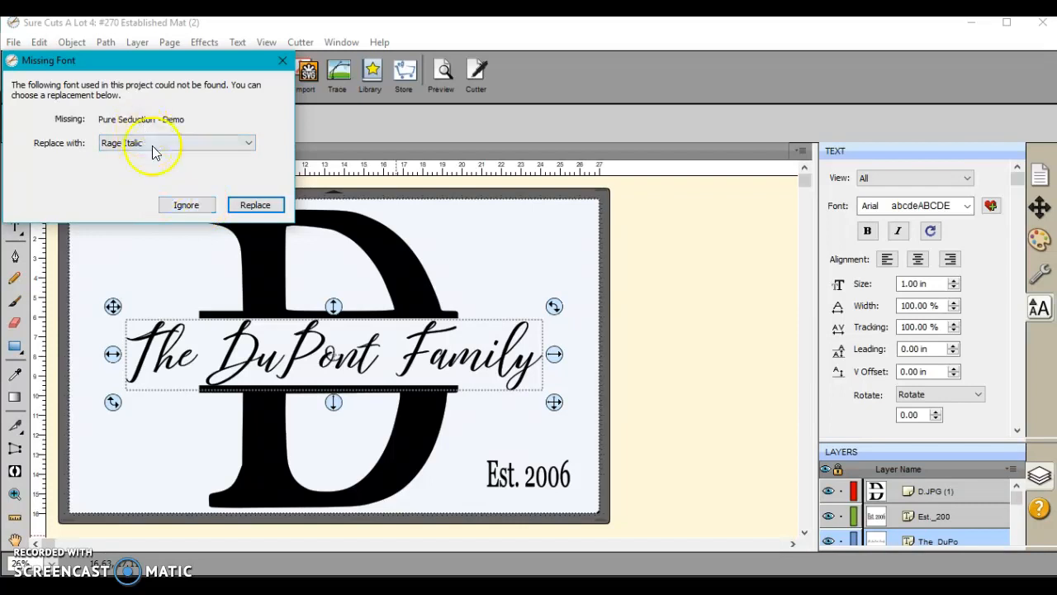
Step: Ignore the replacement for the missing Pure Seduction - Demo font, and check the family name text in the design
click(185, 205)
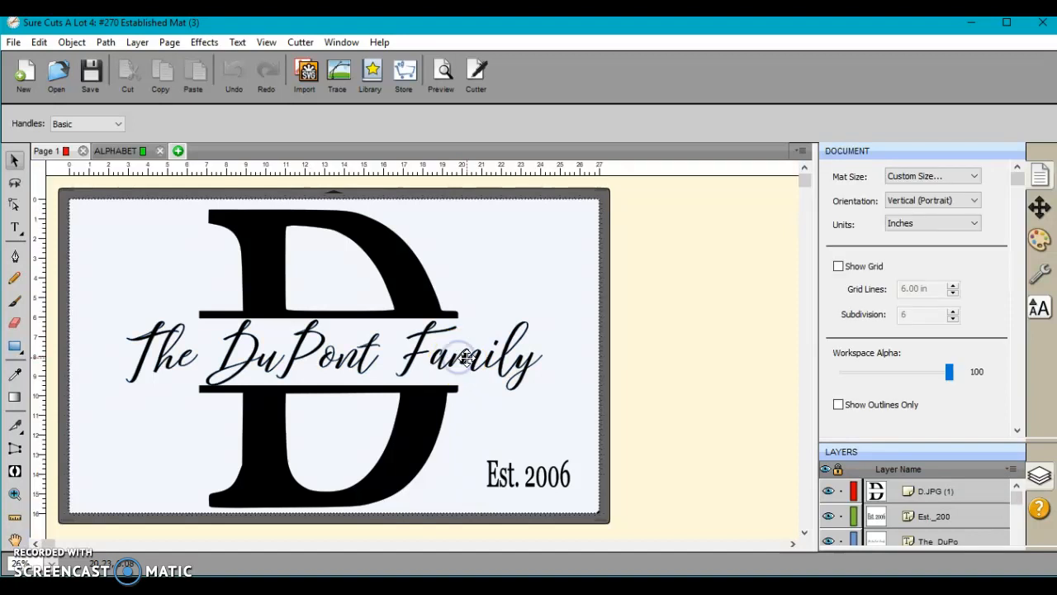
click(466, 357)
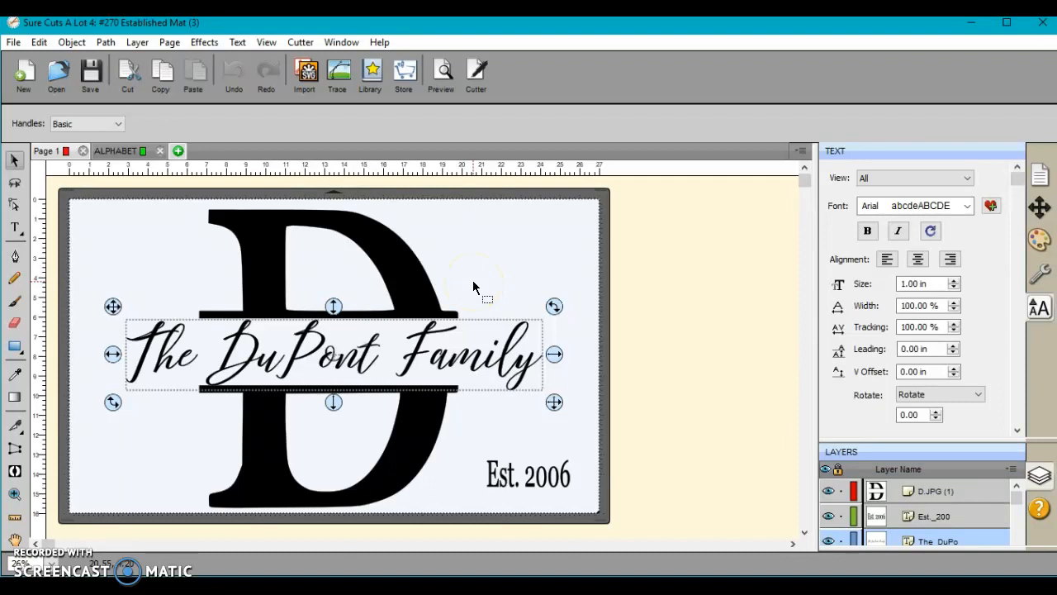
click(491, 266)
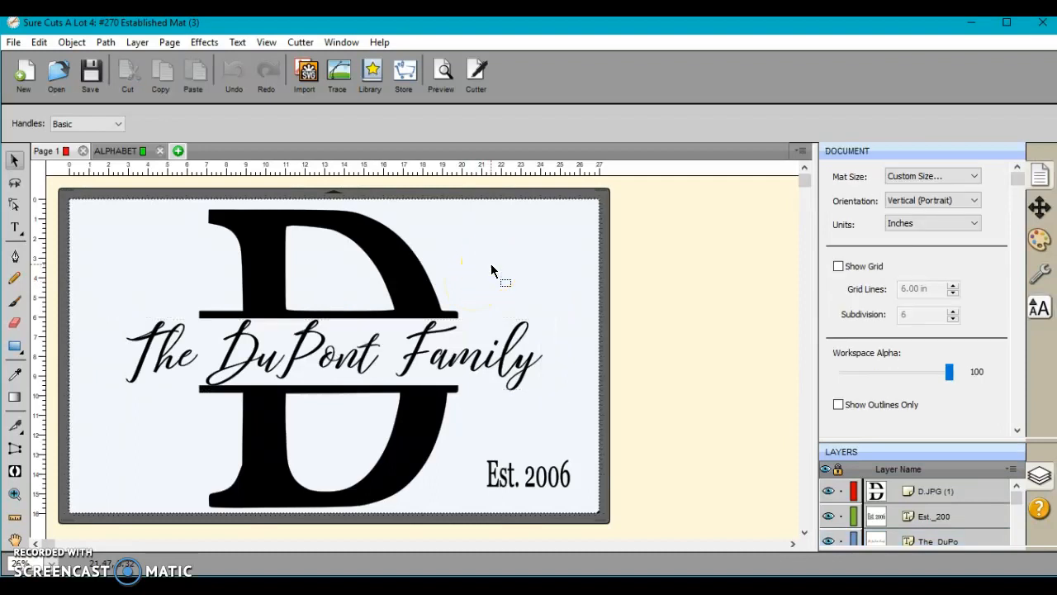
Step: Switch to the browser's Google page and search for "pure seduction font free"
click(436, 584)
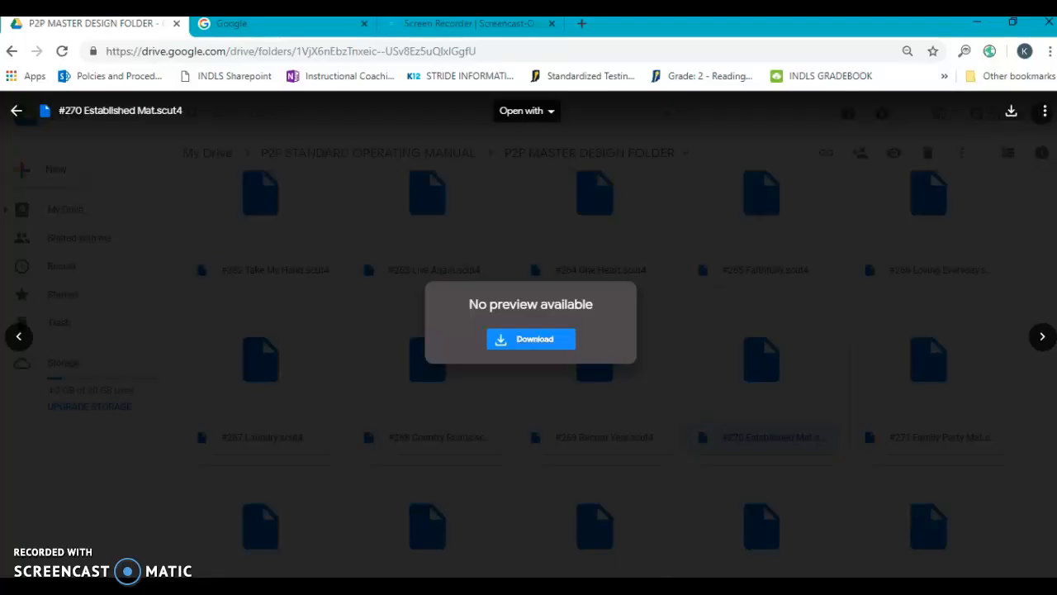
click(281, 24)
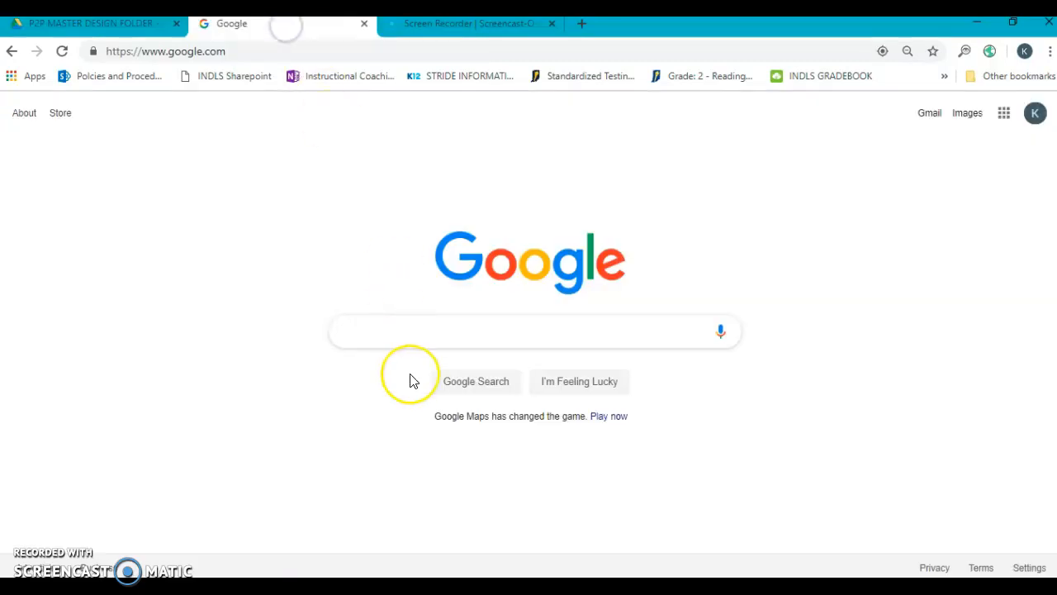
text(pure de)
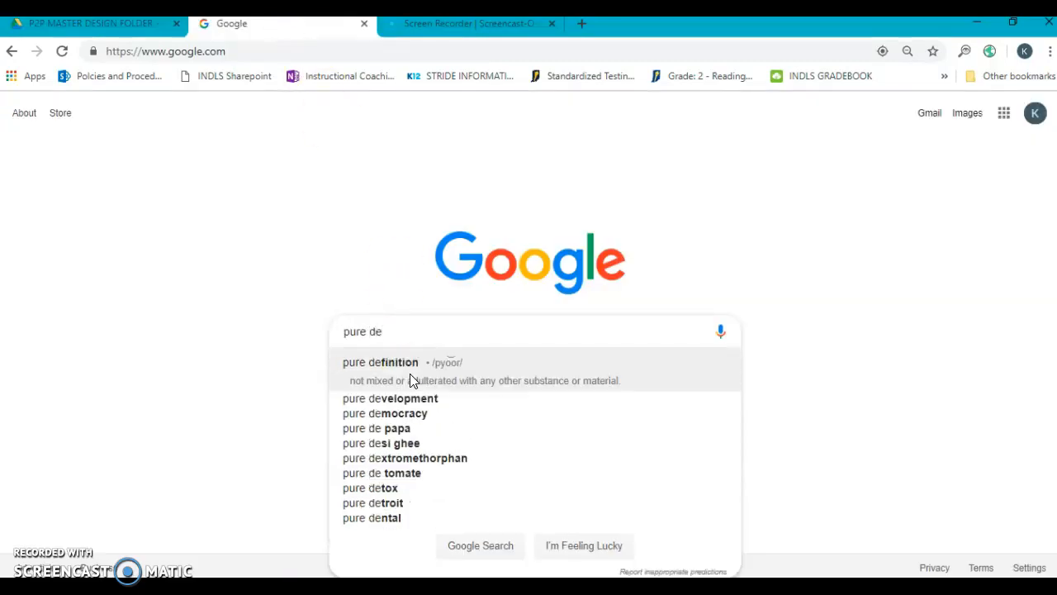
key(BackSpace)
key(BackSpace)
text(seduction )
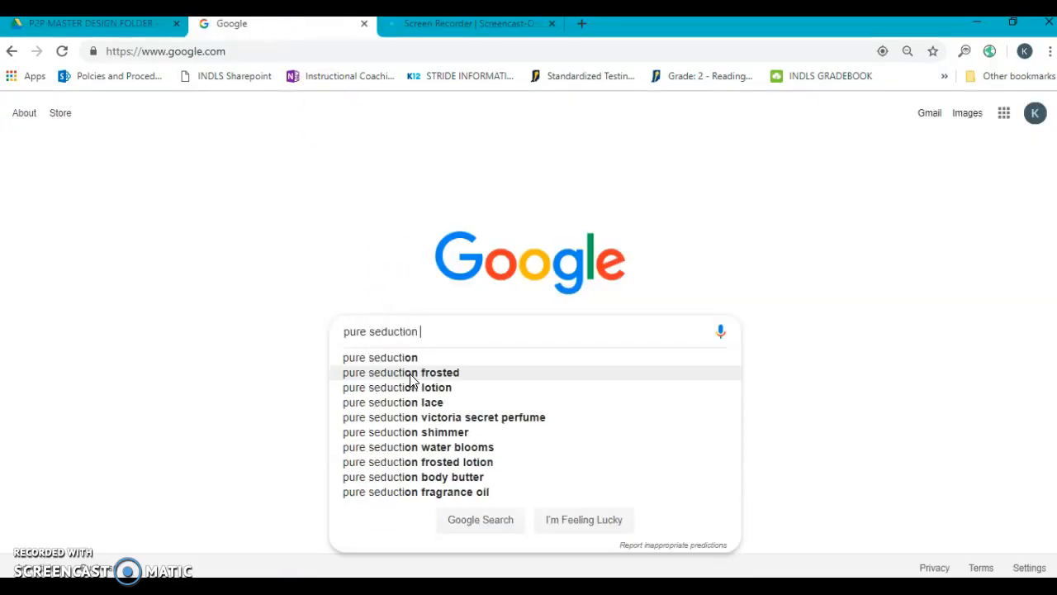
text(font free)
key(Return)
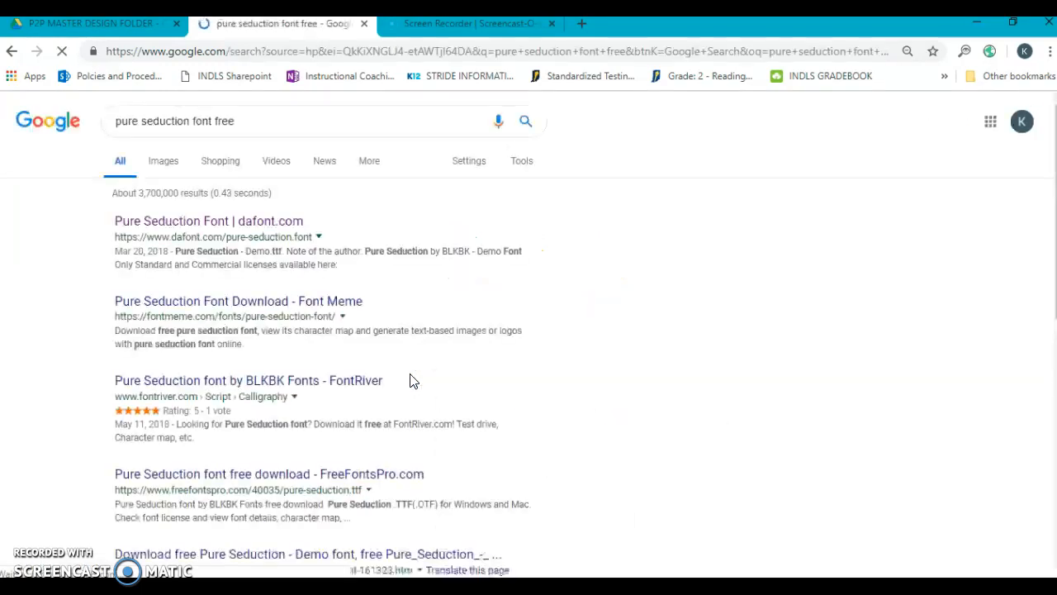
Step: Download the Pure Seduction font from its dafont.com page and open the downloaded archive
click(209, 225)
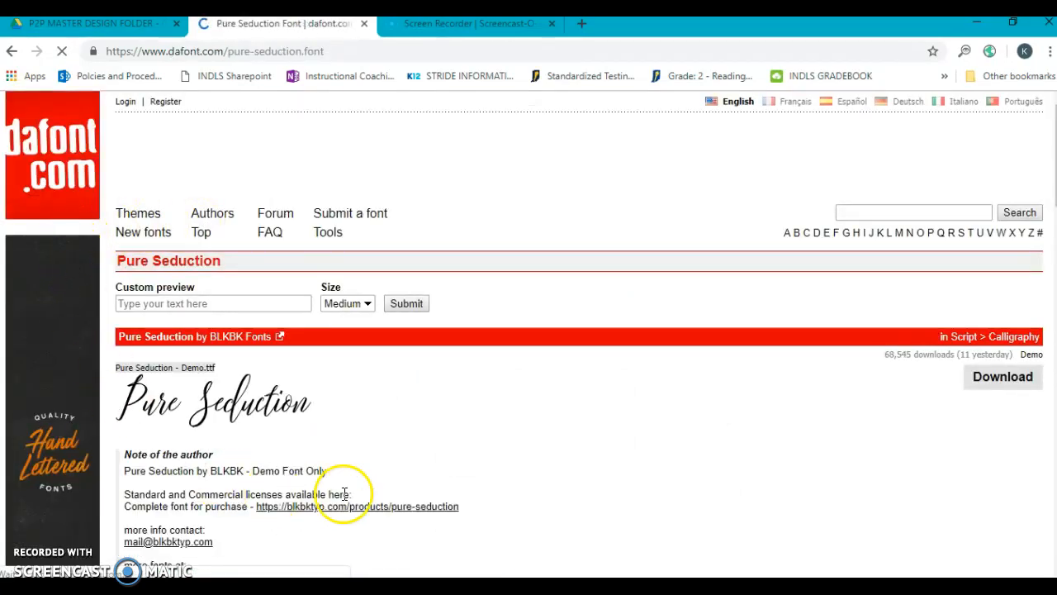
click(1004, 387)
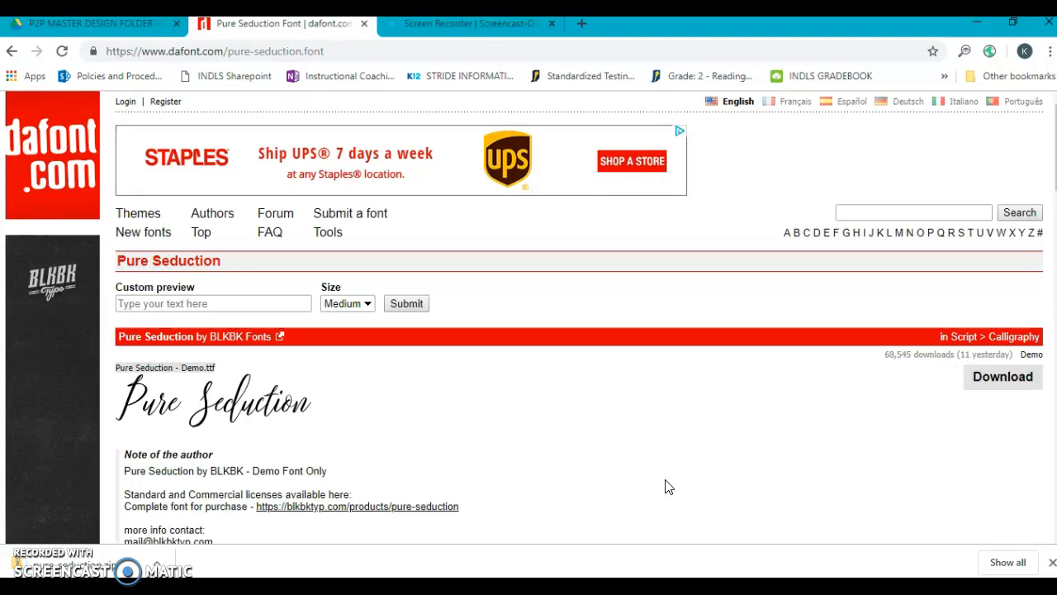
click(71, 564)
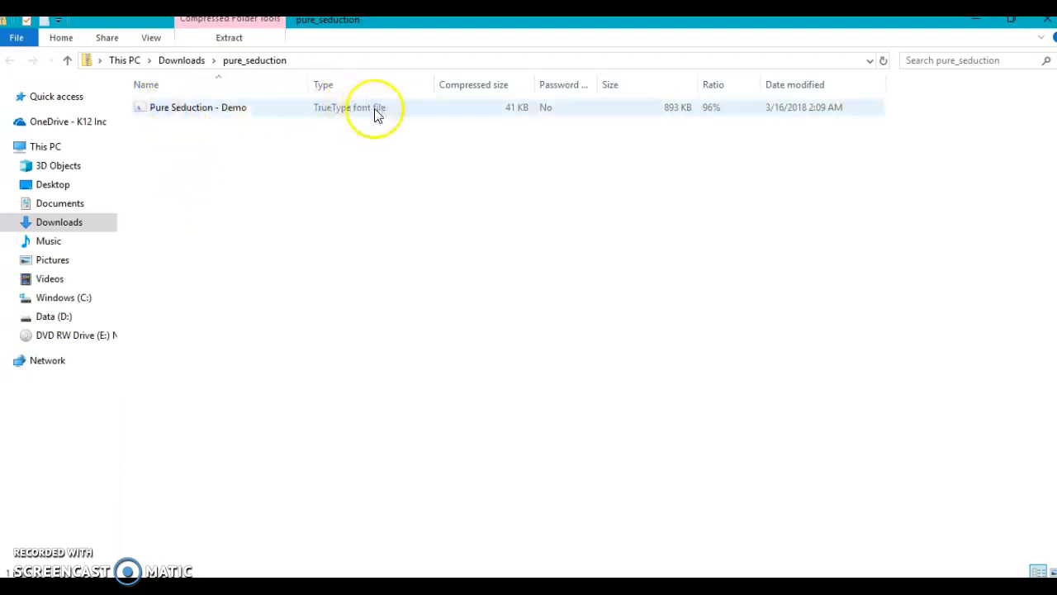
Step: Copy the Pure Seduction - Demo font file from the archive into the FONTS folder inside P2P on the Desktop
right_click(165, 112)
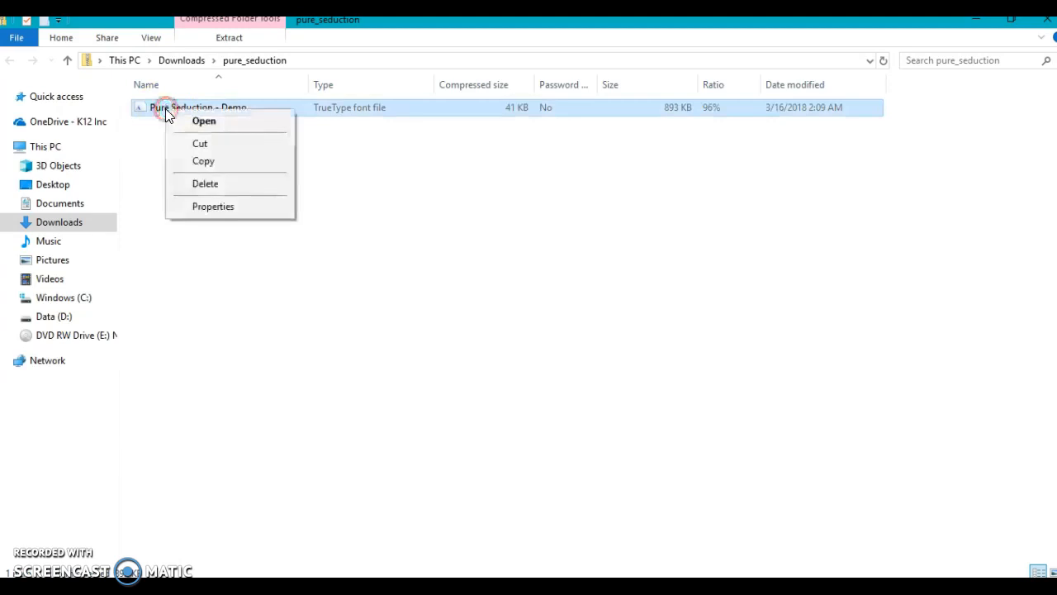
click(204, 166)
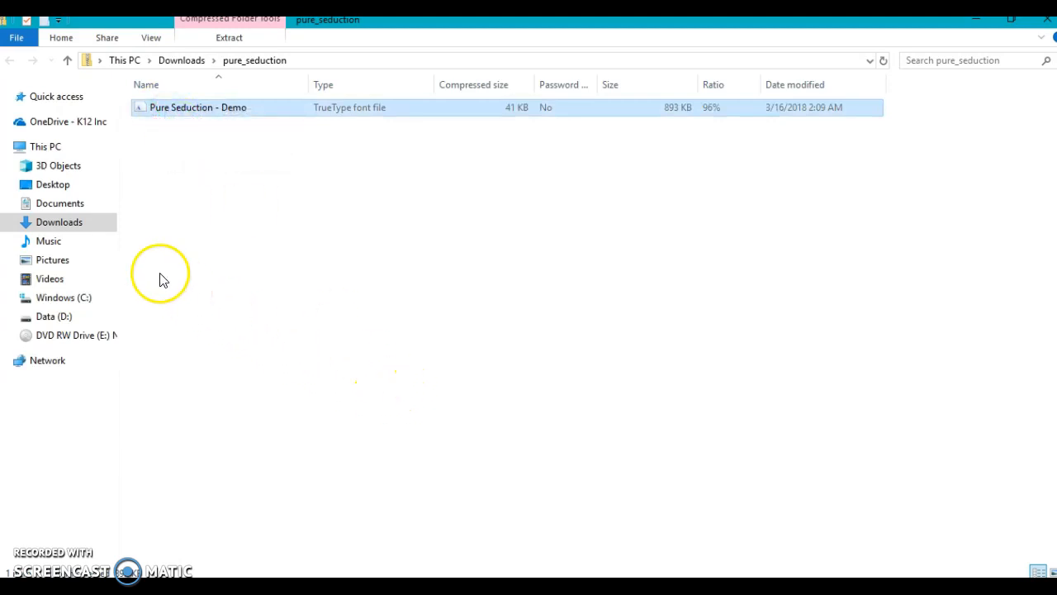
click(48, 190)
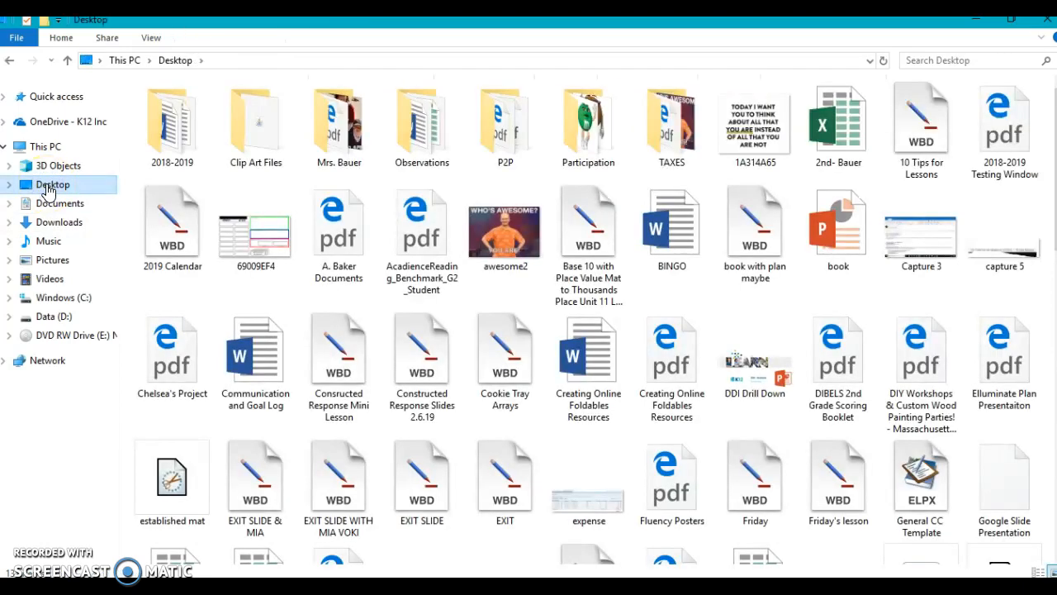
double_click(500, 112)
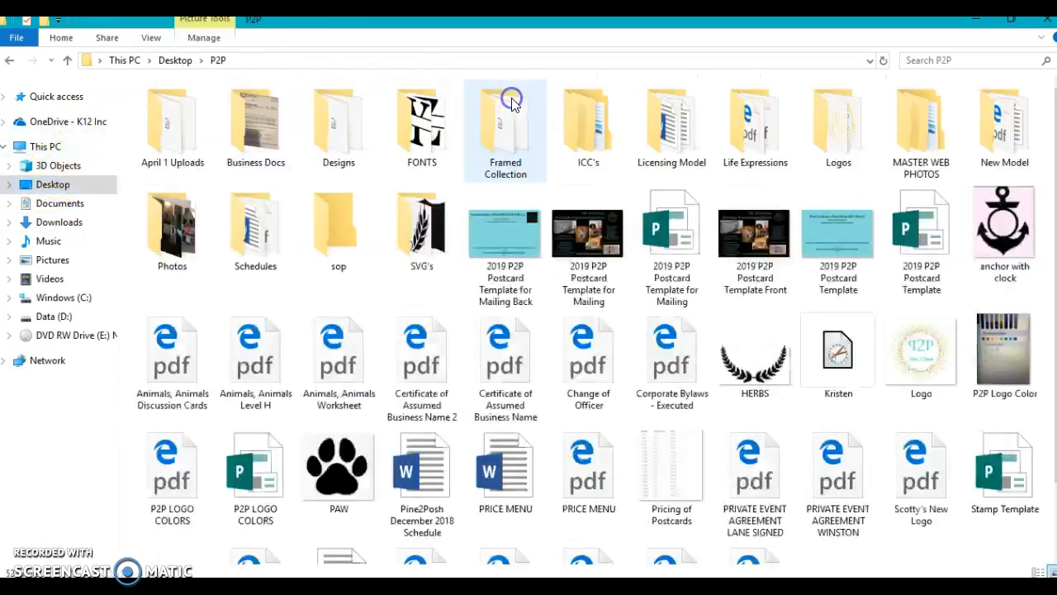
double_click(415, 132)
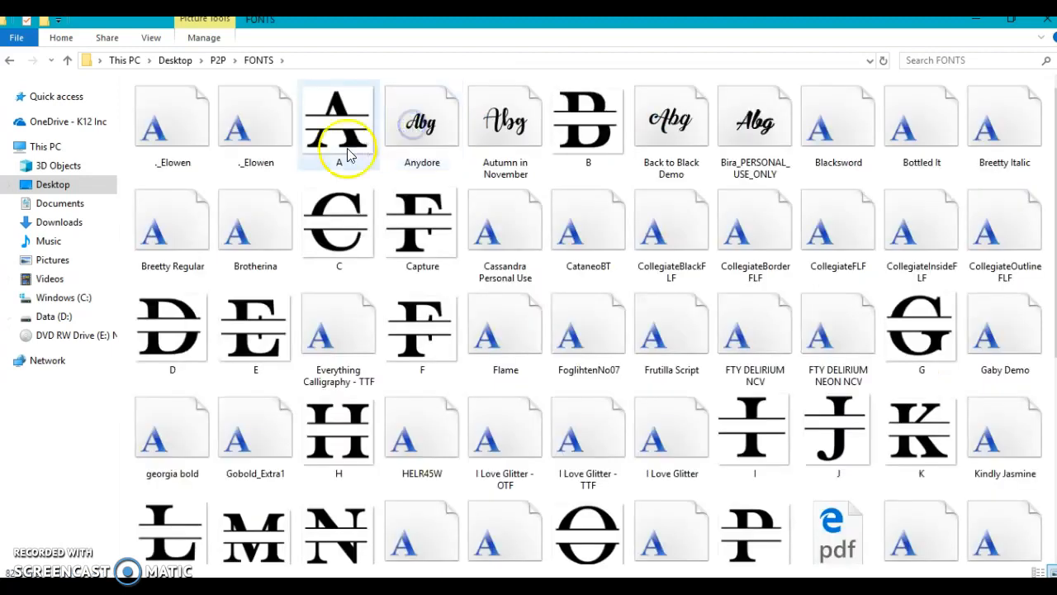
right_click(198, 187)
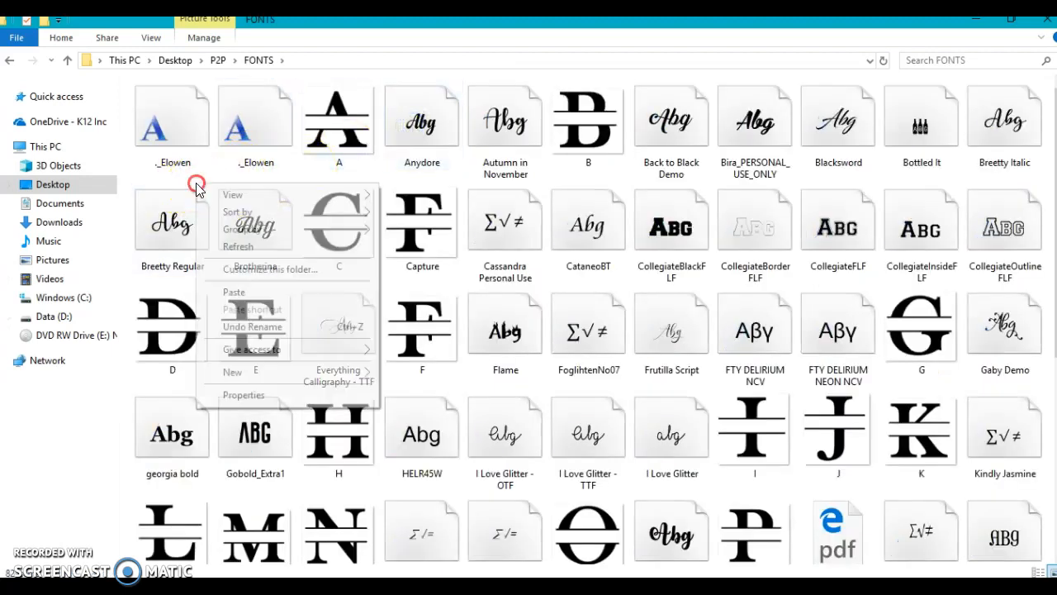
click(245, 295)
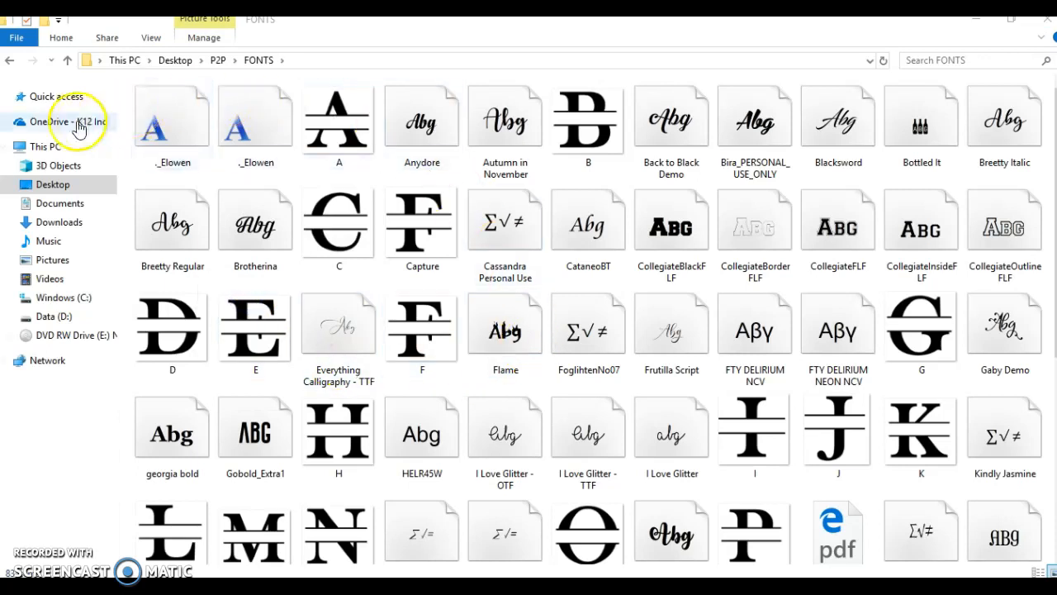
click(49, 192)
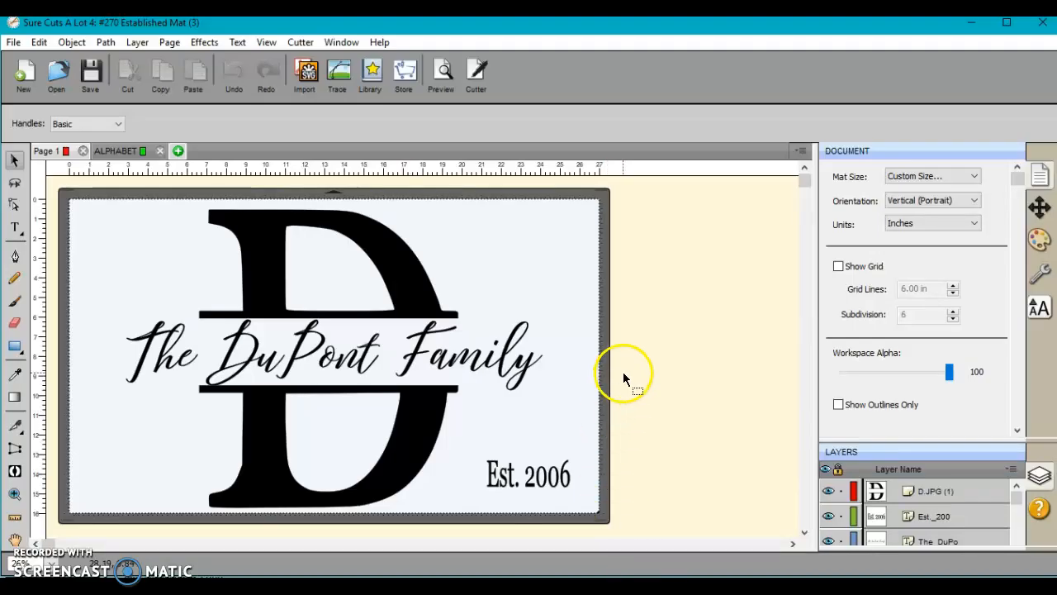
Step: In Sure Cuts A Lot 4, select the family name text and start loading a font file into the font library
click(414, 353)
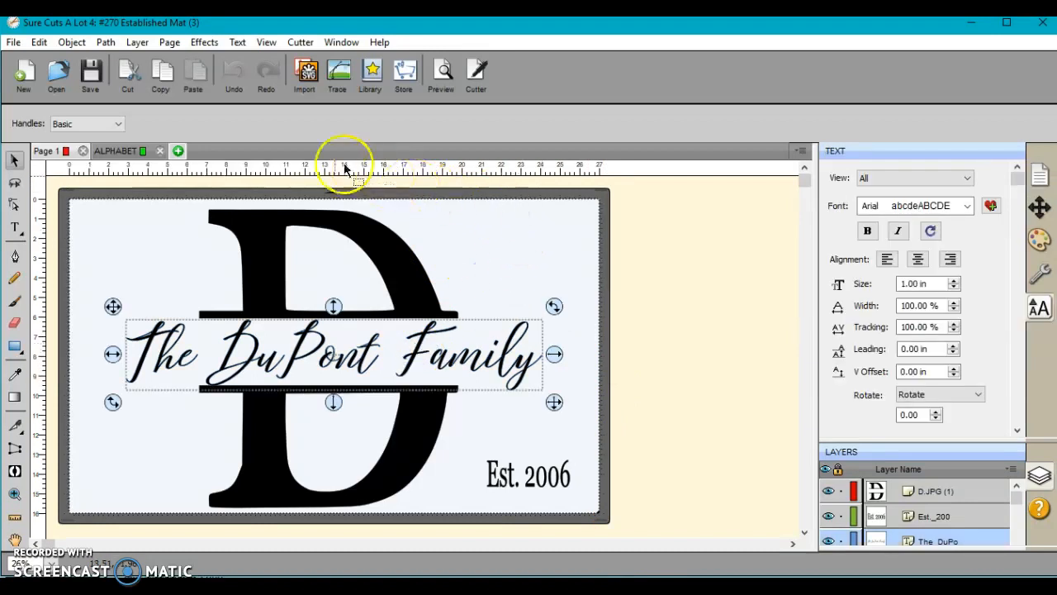
click(369, 72)
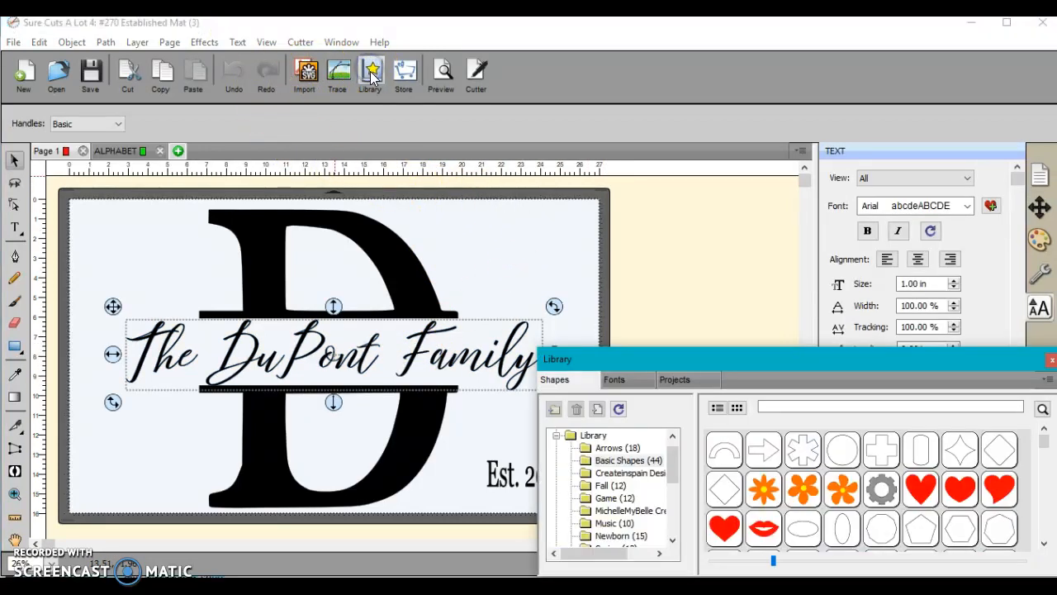
click(623, 380)
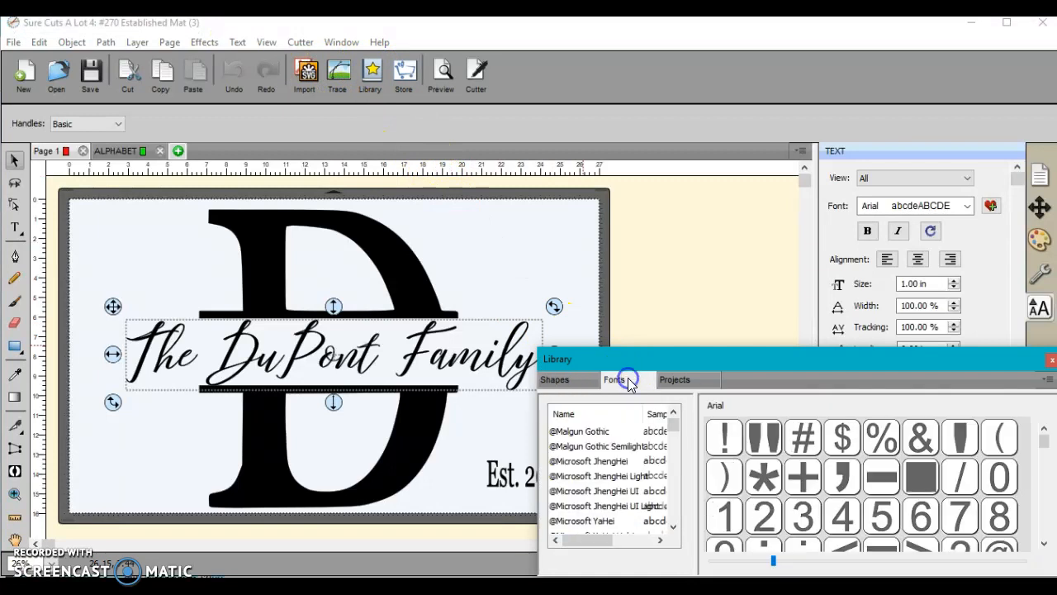
click(1047, 382)
click(1010, 401)
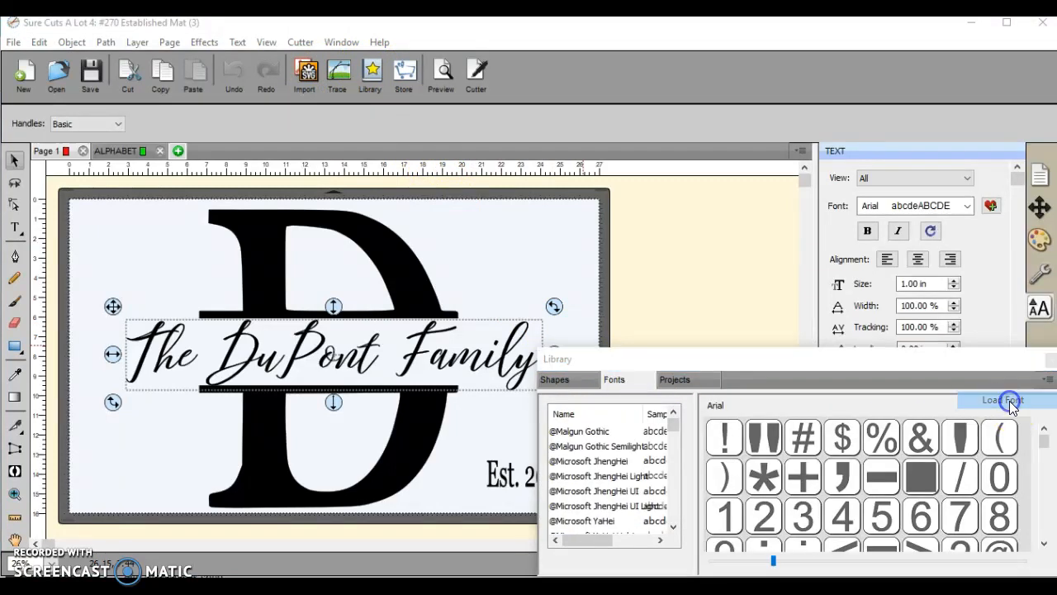
Step: Load the Pure Seduction - Demo font from the Desktop's P2P FONTS folder, and close the library
double_click(200, 279)
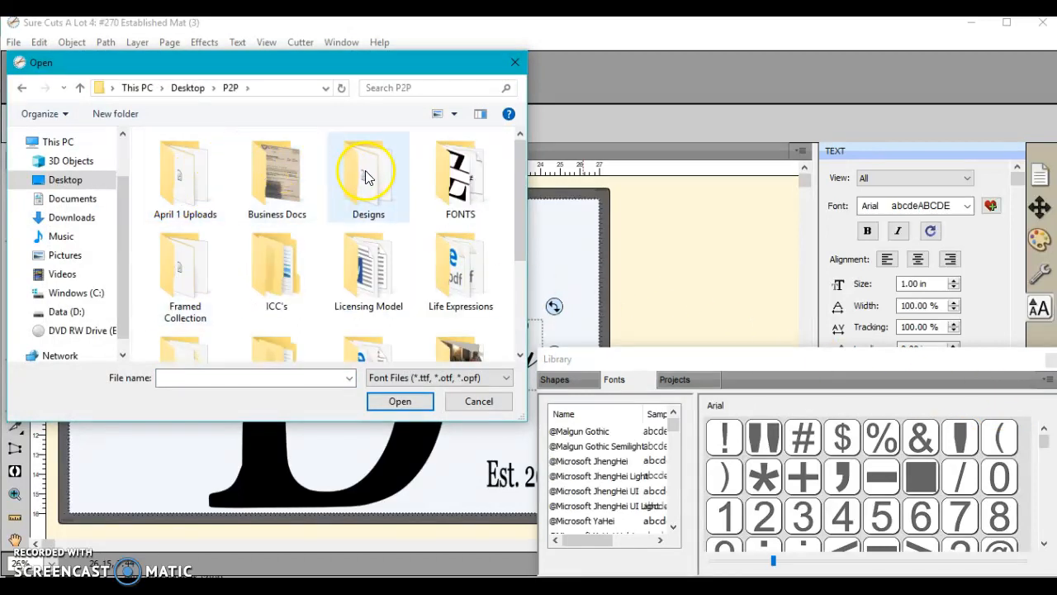
double_click(454, 178)
click(359, 201)
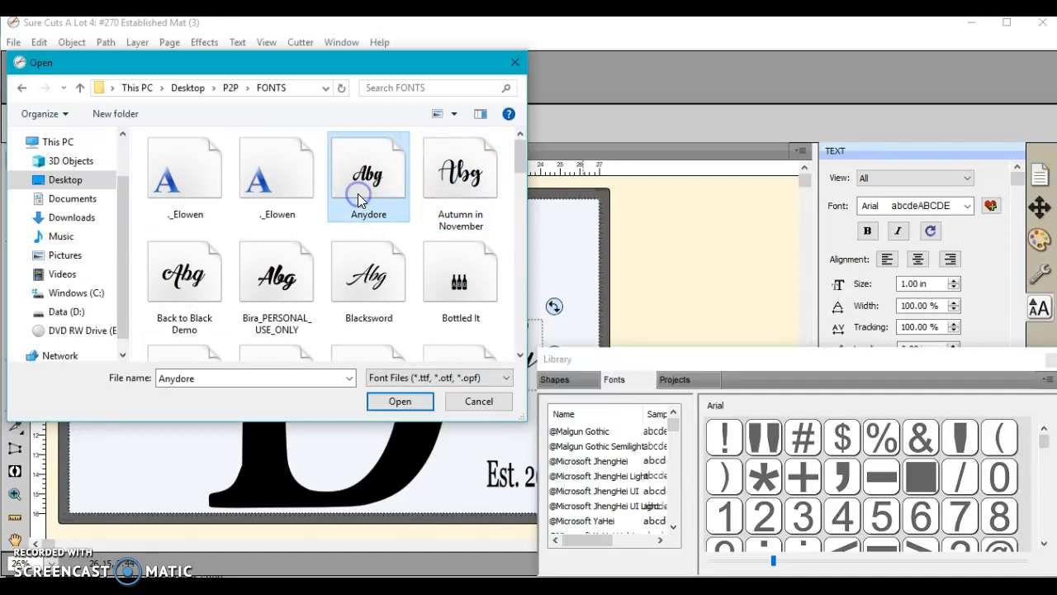
text(ph)
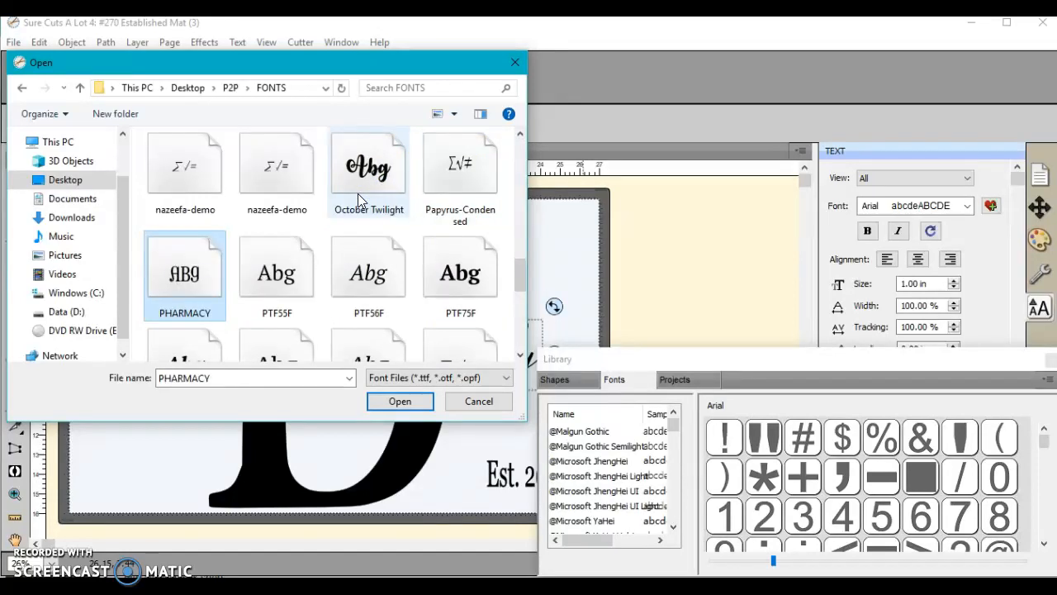
key(Right)
key(Right)
key(Right)
key(Right)
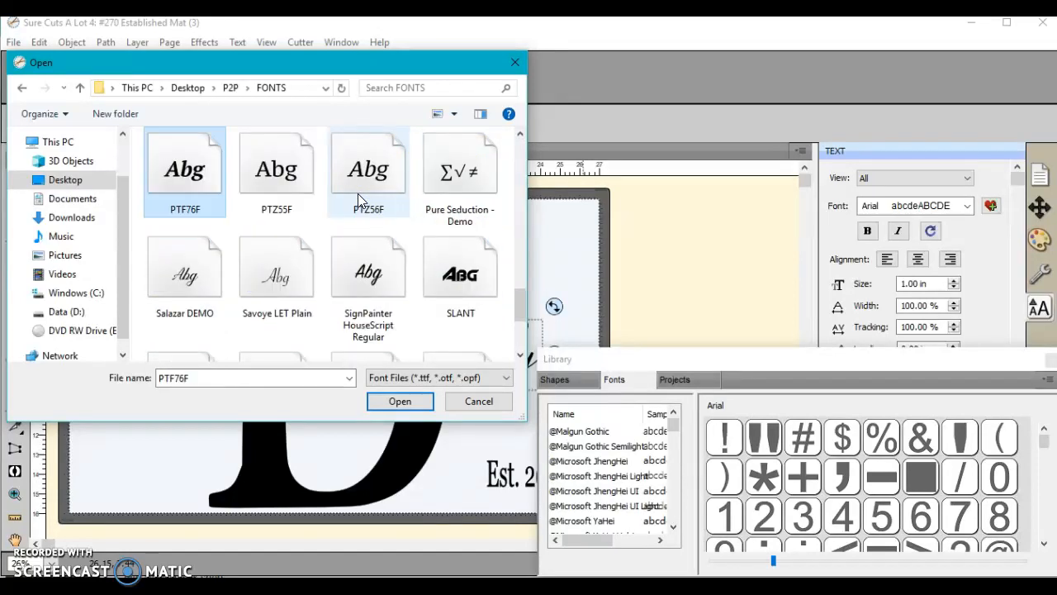
key(Right)
key(Right)
key(Right)
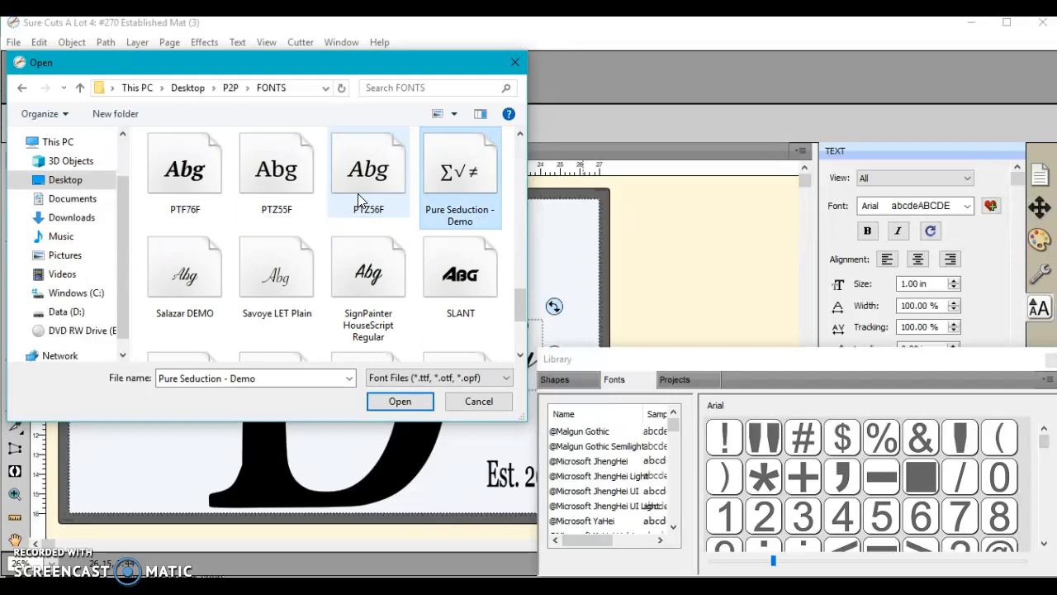
key(Return)
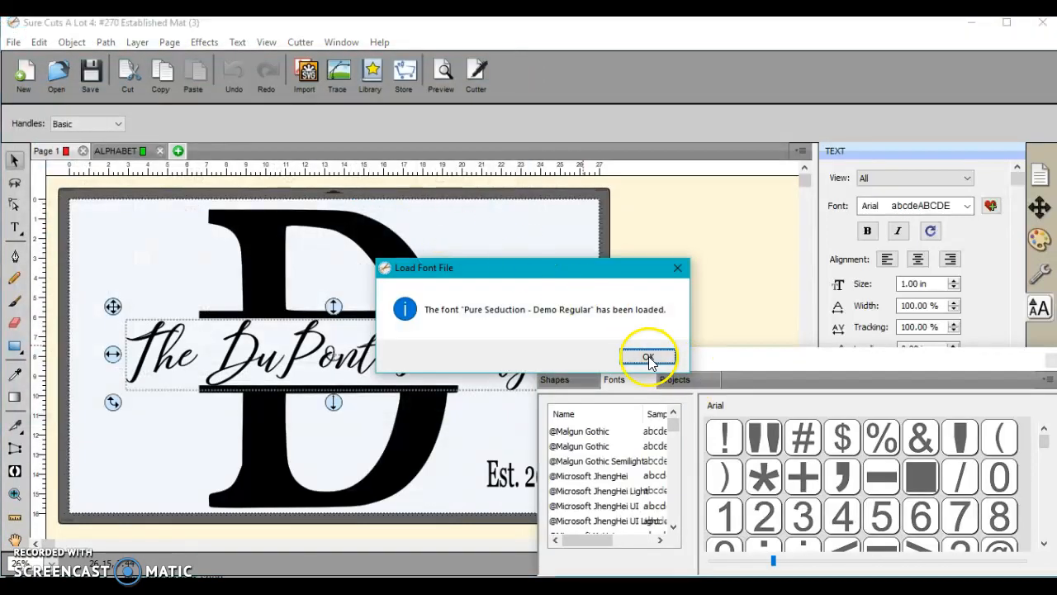
click(648, 356)
click(1051, 360)
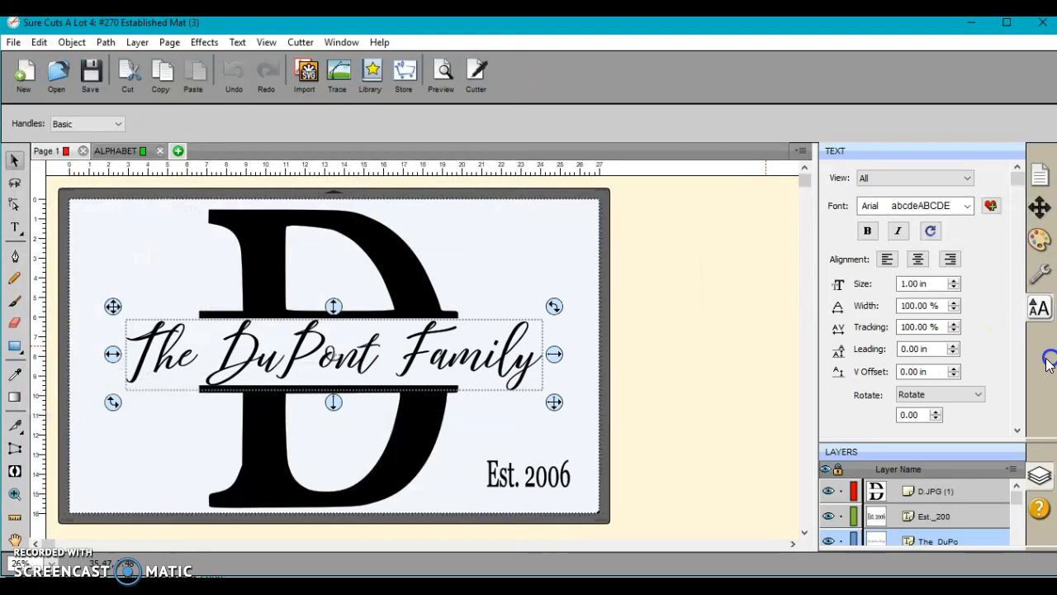
click(906, 202)
click(907, 202)
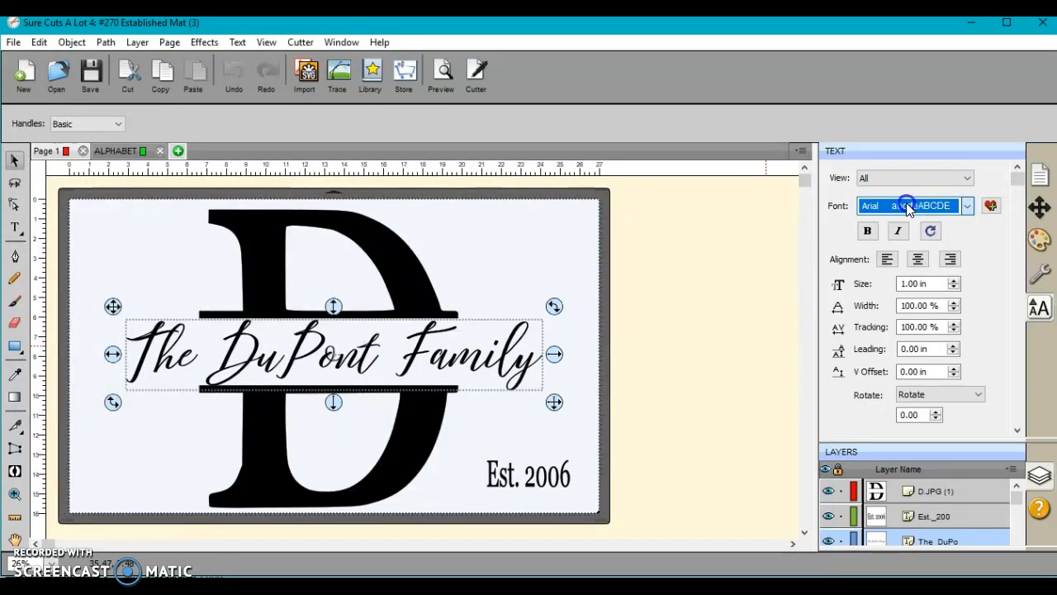
click(438, 338)
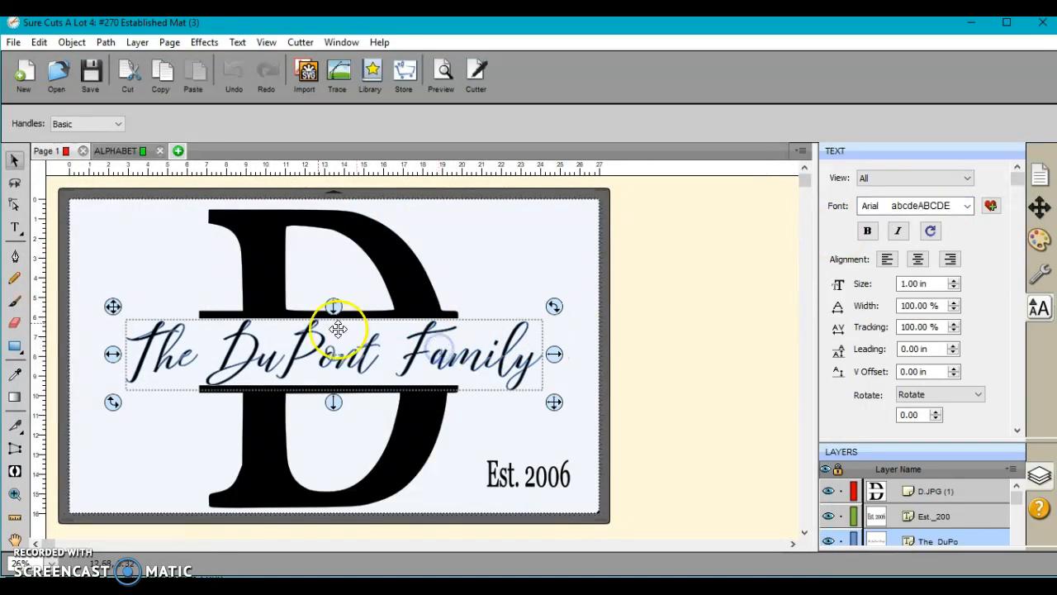
click(14, 227)
click(374, 354)
click(62, 208)
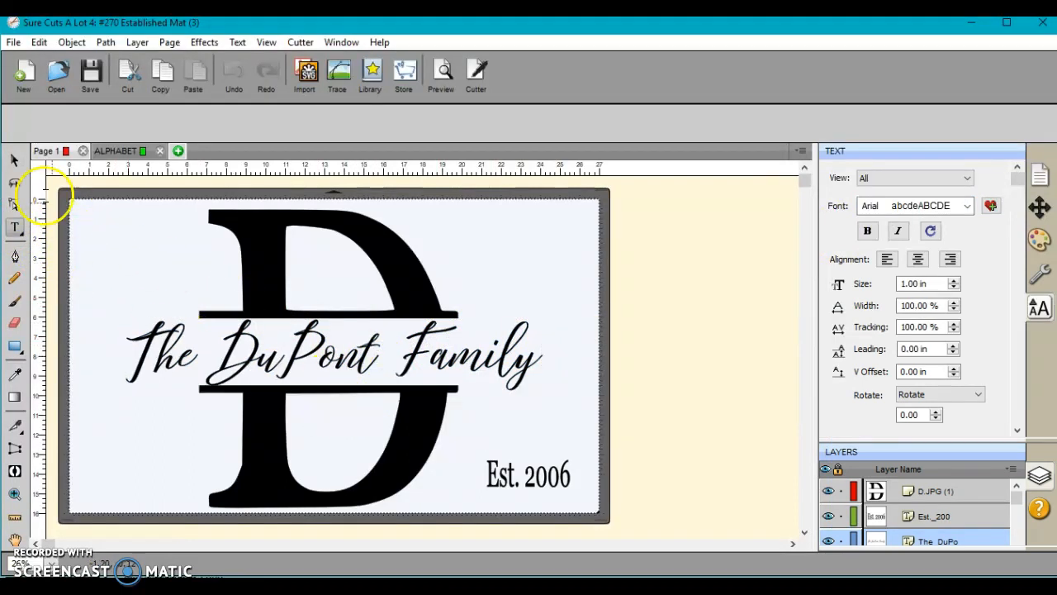
click(15, 160)
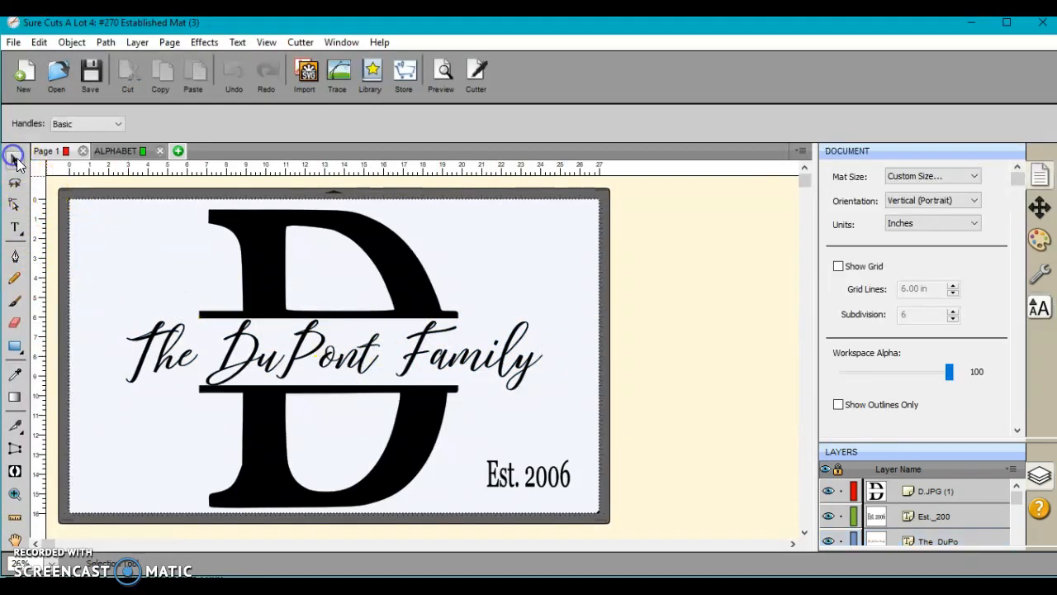
Step: Highlight the whole family name text and change its font to Pure Seduction - Demo
click(501, 360)
click(15, 227)
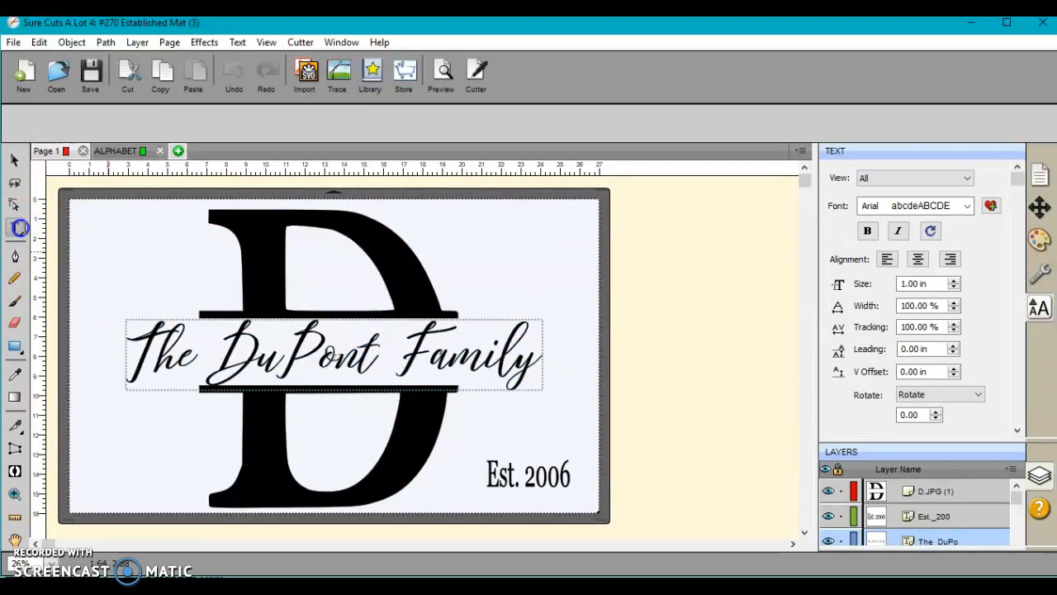
triple_click(534, 372)
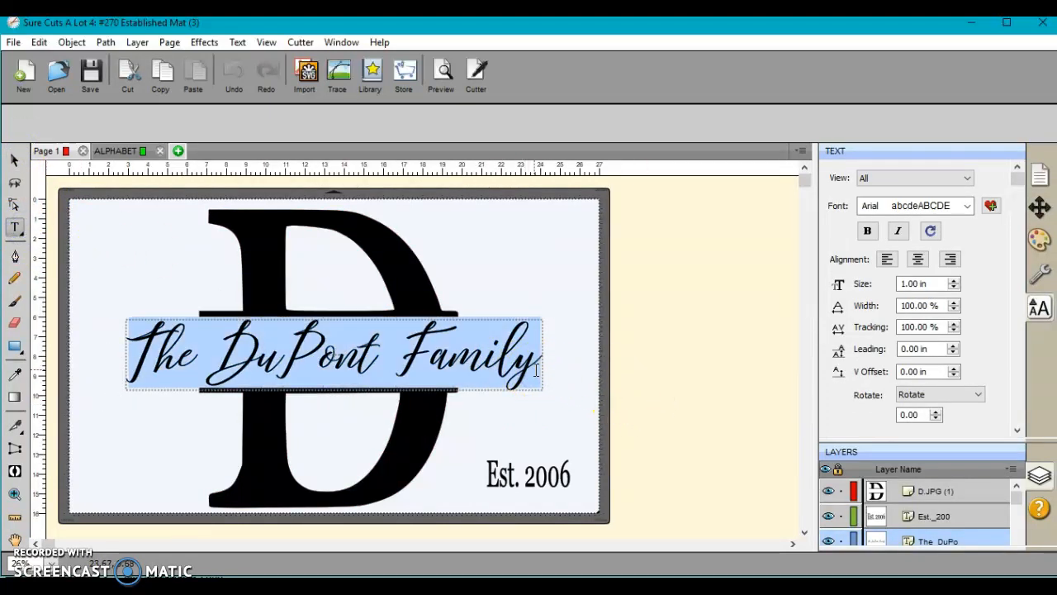
click(912, 210)
key(p)
key(Down)
key(Down)
key(Down)
key(Down)
key(Down)
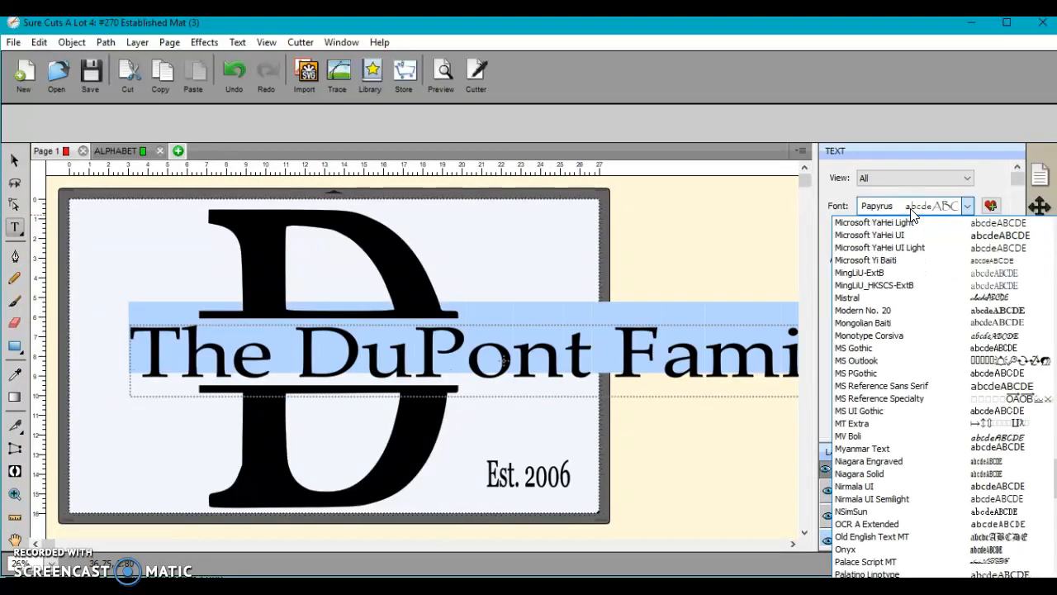
key(Down)
key(Down)
key(Down)
key(Down)
key(Down)
key(Down)
key(Down)
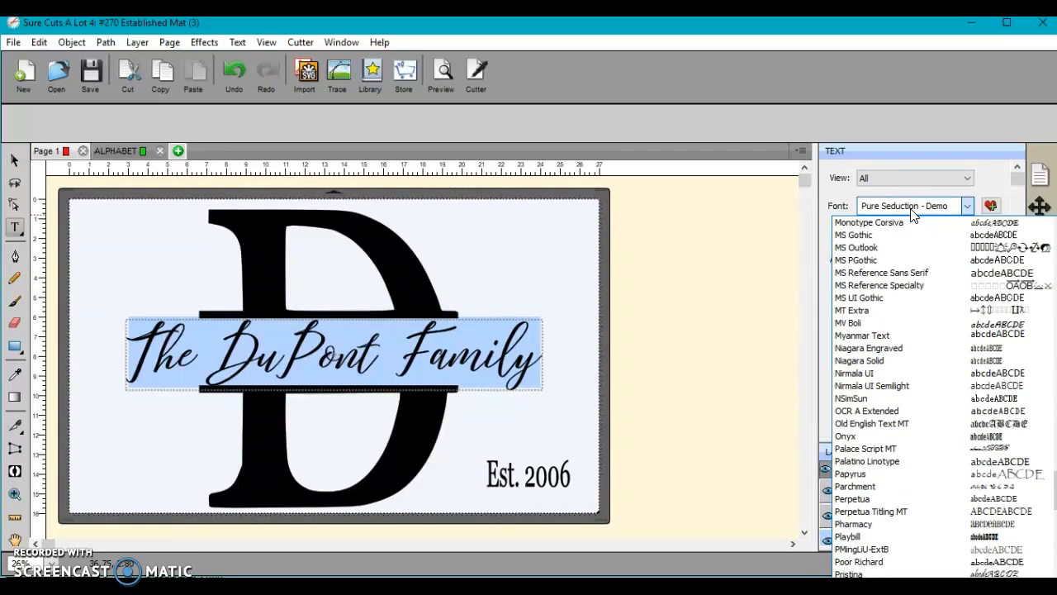
Step: Replace the surname in the middle text line with the new surname, keeping the words "The" and "Family" around it
click(516, 361)
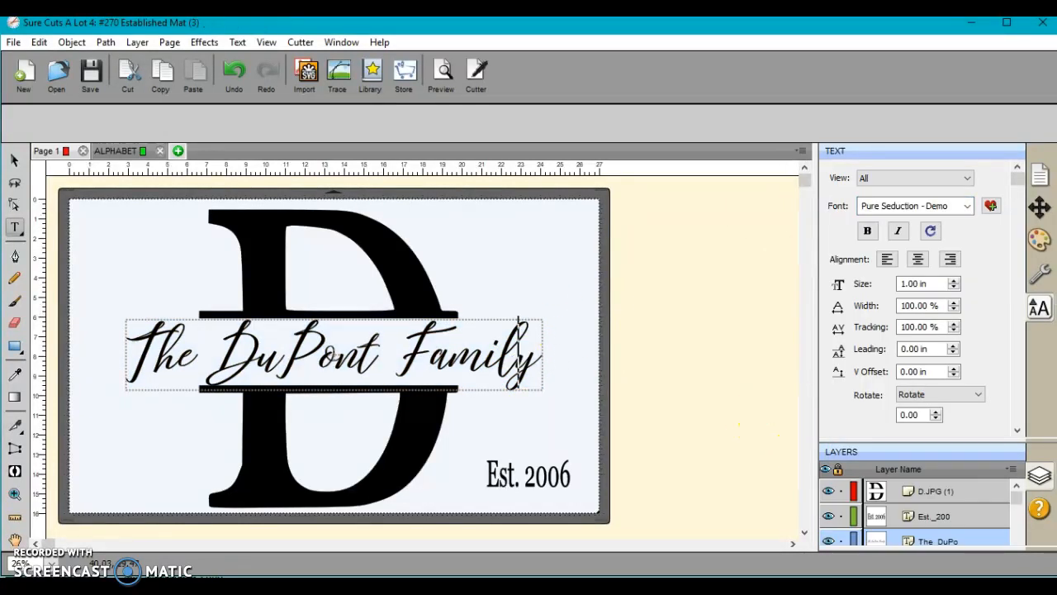
key(BackSpace)
key(BackSpace)
key(BackSpace)
key(BackSpace)
key(BackSpace)
key(BackSpace)
key(BackSpace)
key(BackSpace)
key(BackSpace)
key(BackSpace)
key(BackSpace)
key(BackSpace)
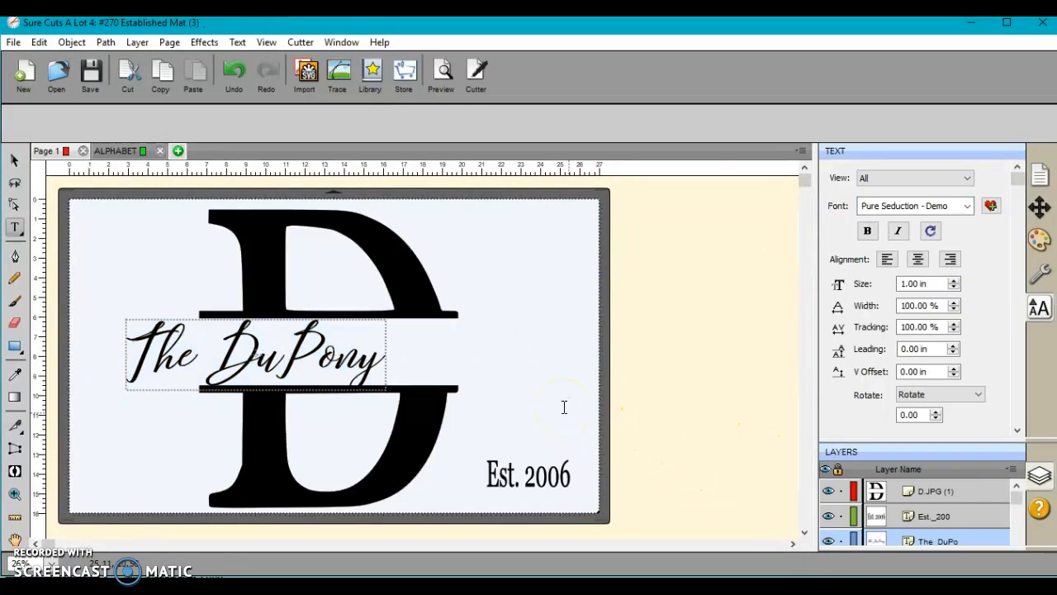
text(Bauer )
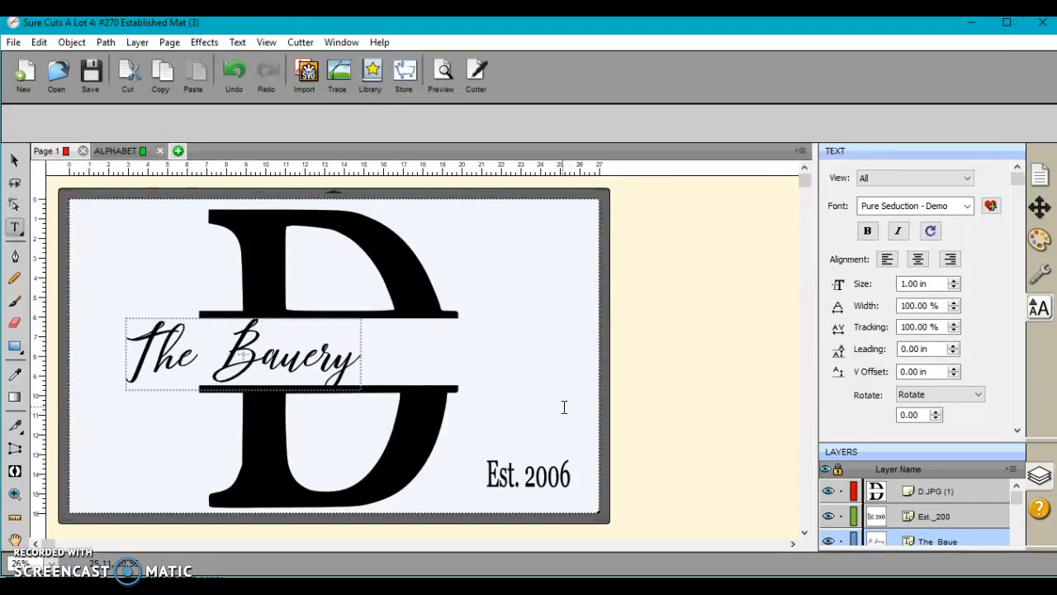
text(Family)
key(BackSpace)
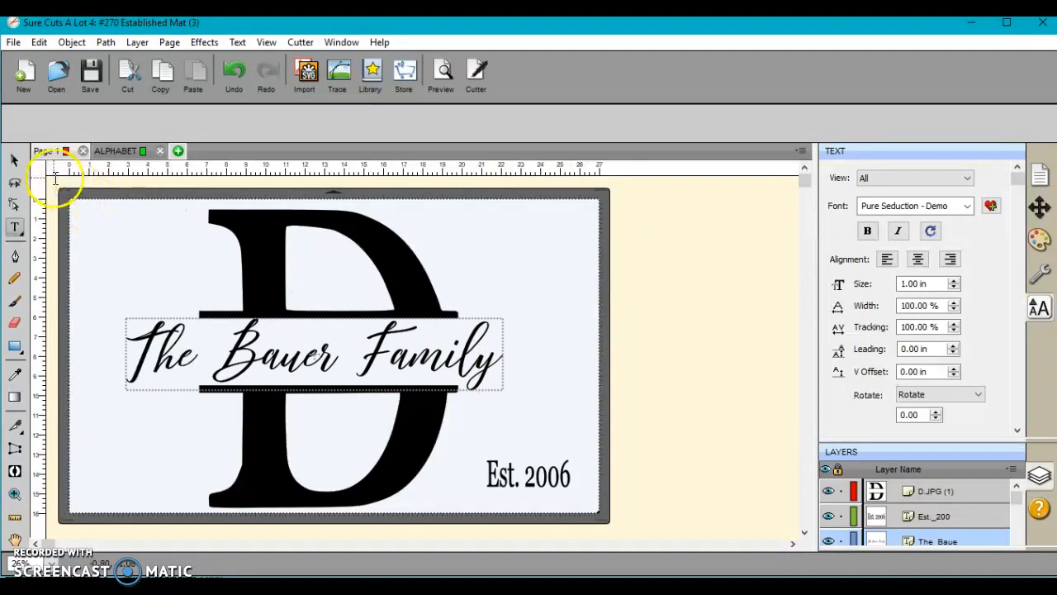
Step: Stretch the family name text horizontally to about 20.5 in wide, keeping its start in place, and deselect it
click(14, 161)
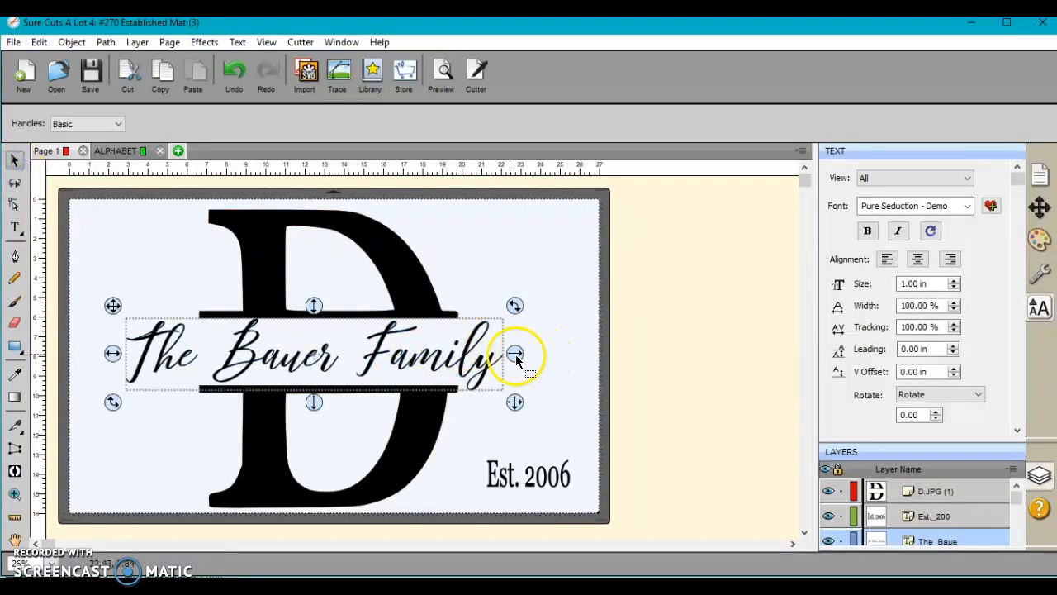
drag(515, 353, 538, 353)
click(516, 248)
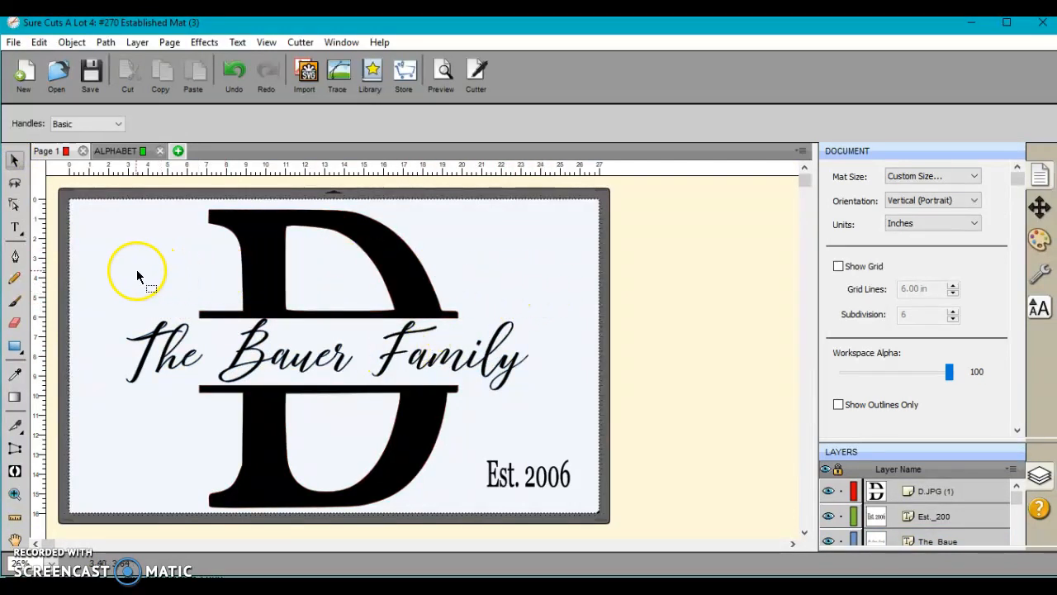
Step: Check which fonts Page 1 uses in the project information, and close it
click(345, 43)
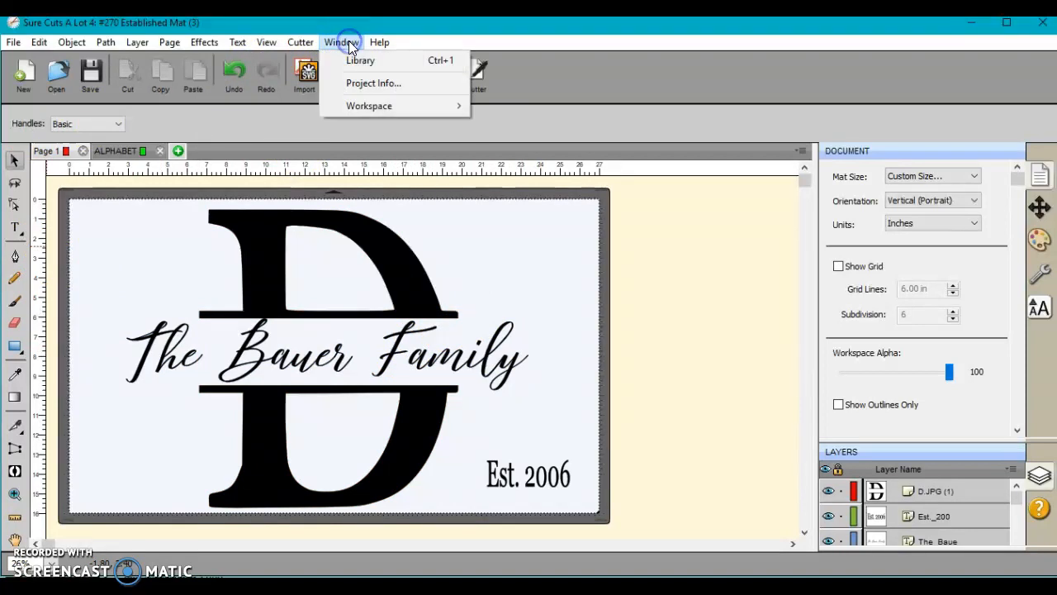
click(370, 84)
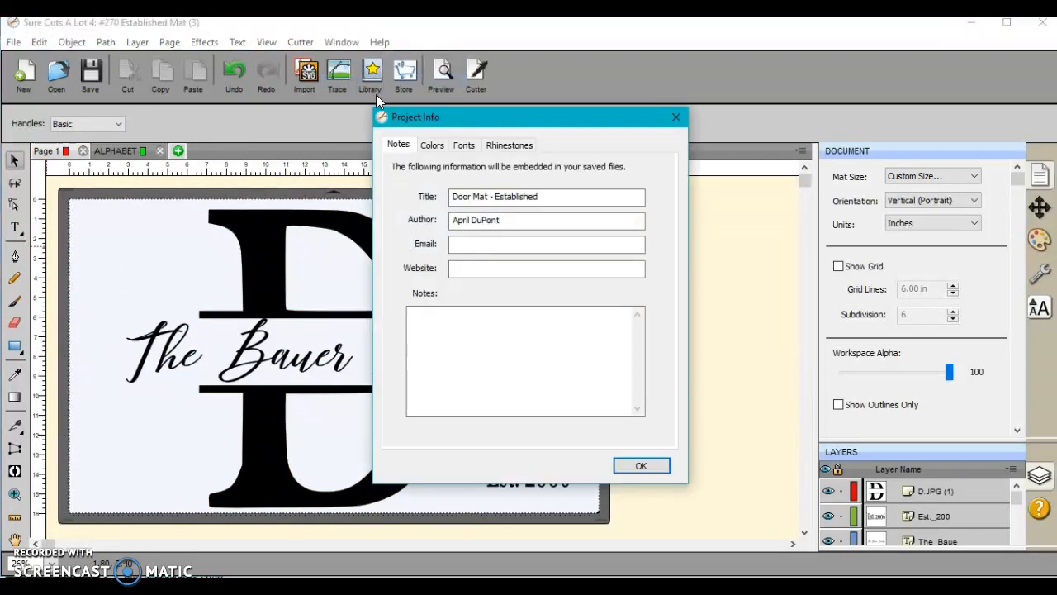
click(465, 146)
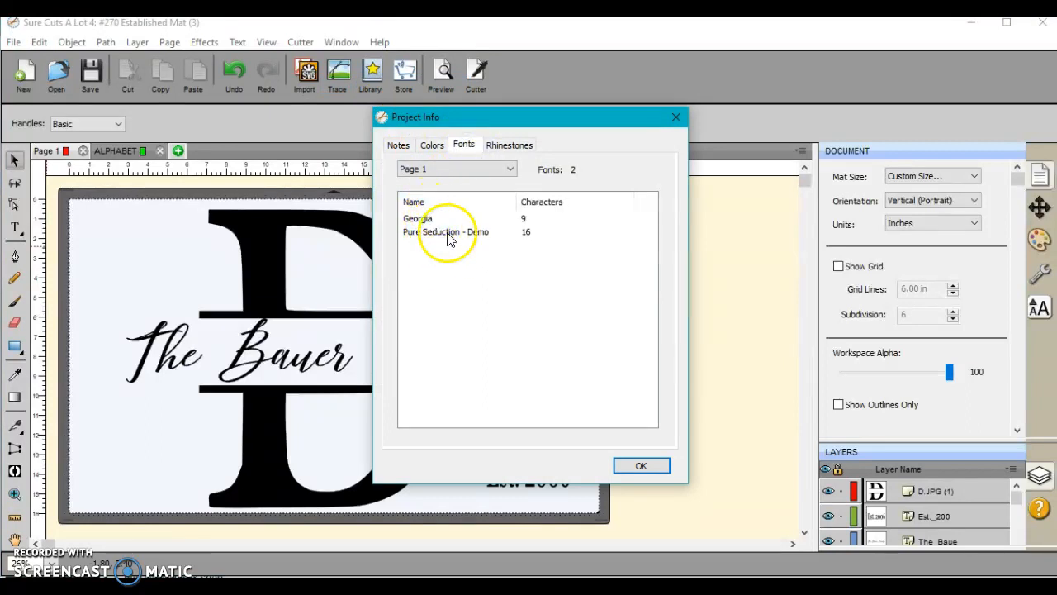
click(655, 466)
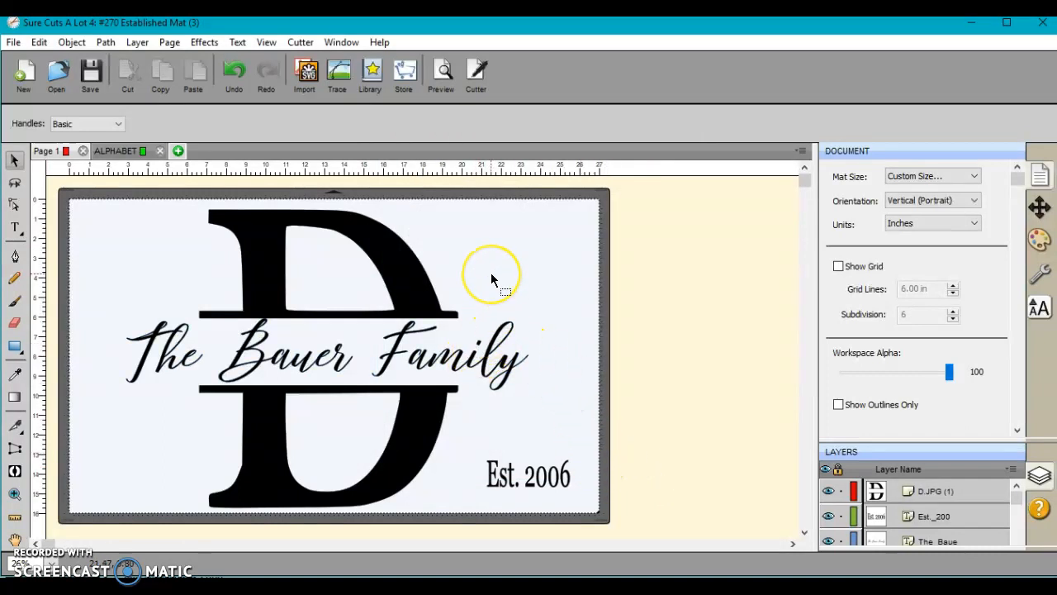
Step: Delete the large split letter D behind the family name text
click(251, 236)
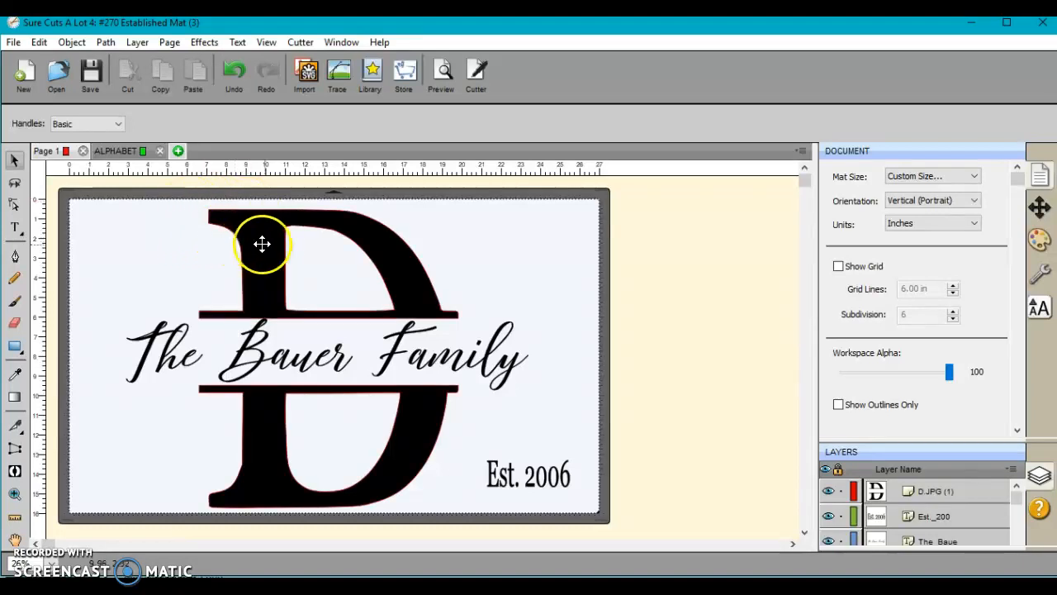
click(269, 246)
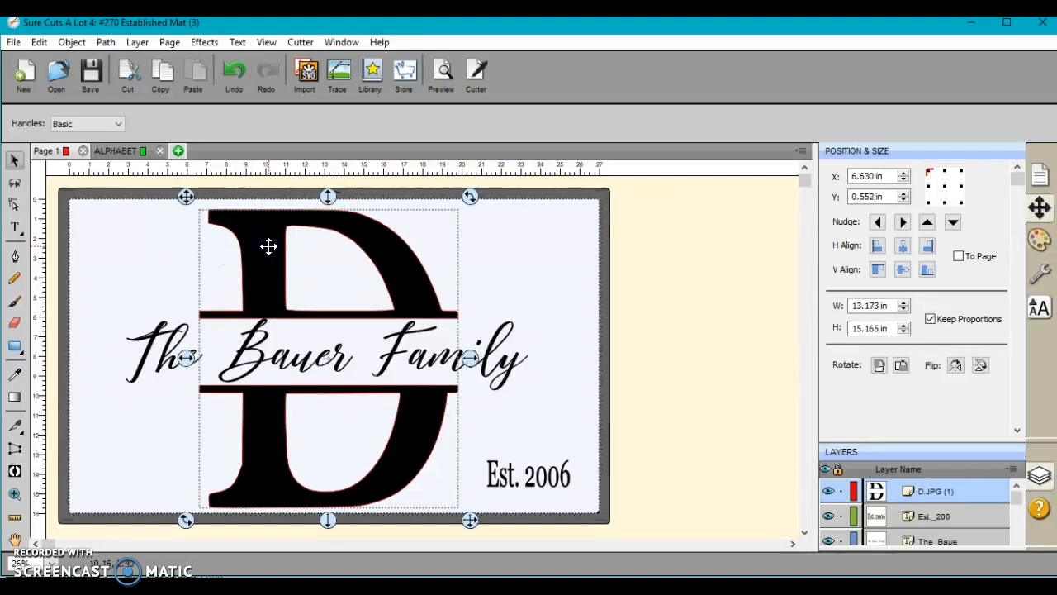
key(Delete)
Step: Copy the split letter B from the ALPHABET page and paste it onto Page 1
click(120, 151)
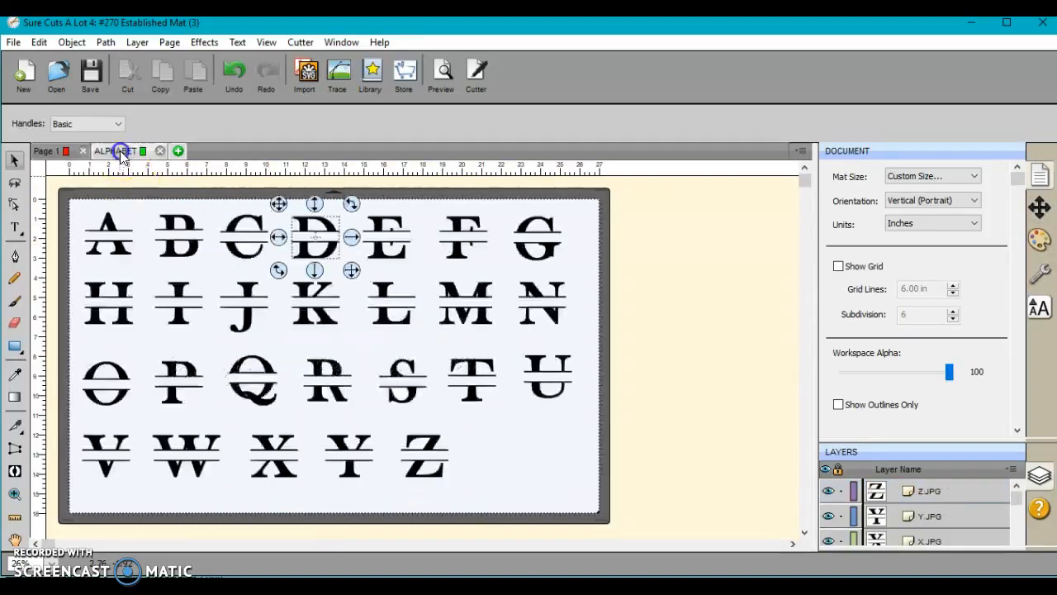
click(188, 240)
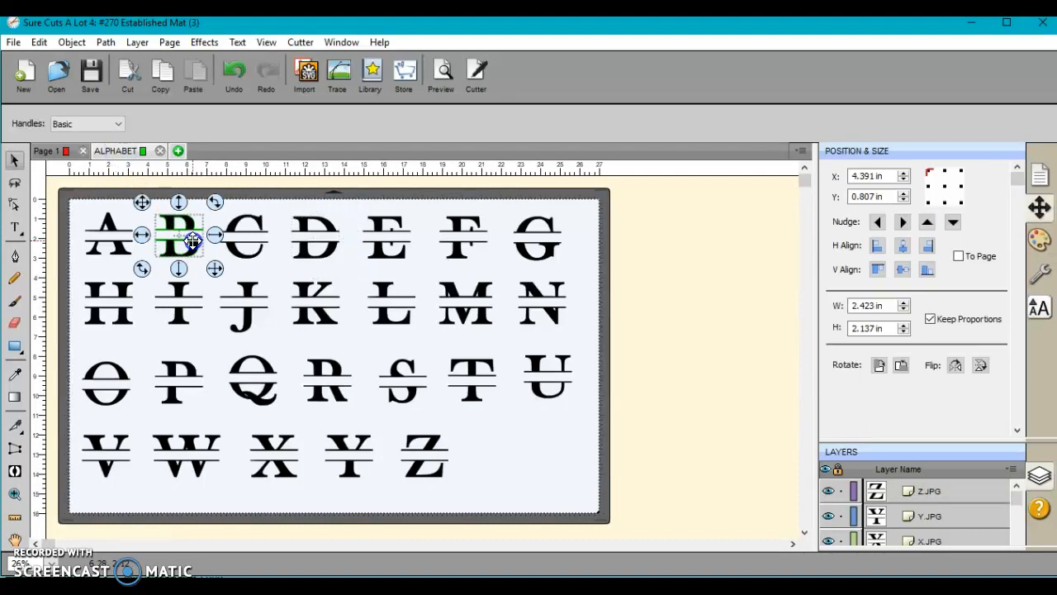
right_click(193, 241)
click(233, 343)
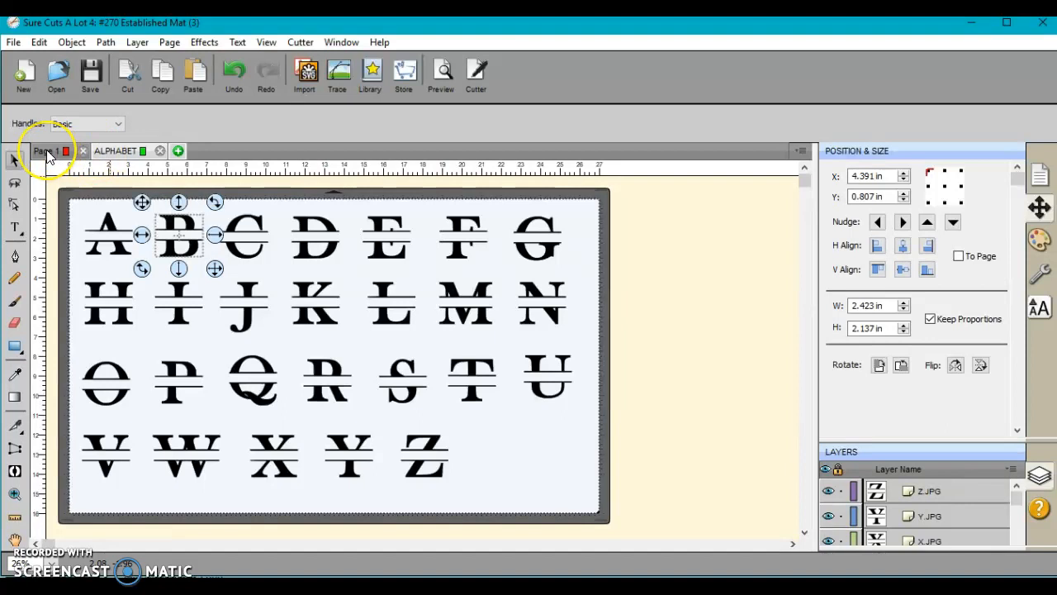
click(47, 151)
right_click(178, 242)
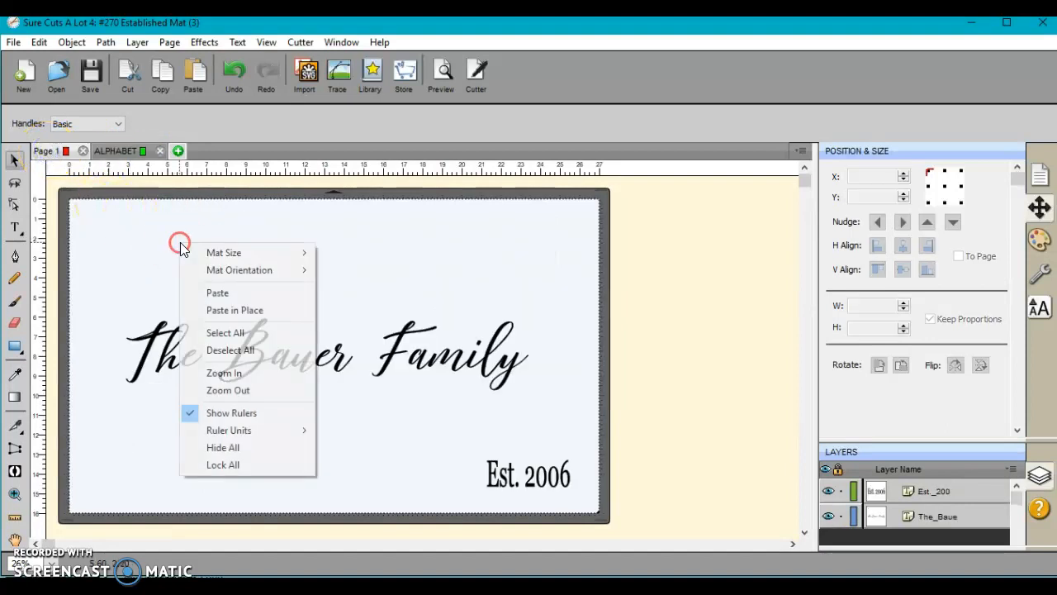
click(227, 294)
Step: Enlarge the pasted letter B to about 16.6 in wide and 15.1 in high, positioned behind the family name text
drag(220, 276, 505, 523)
click(422, 466)
drag(448, 447, 445, 445)
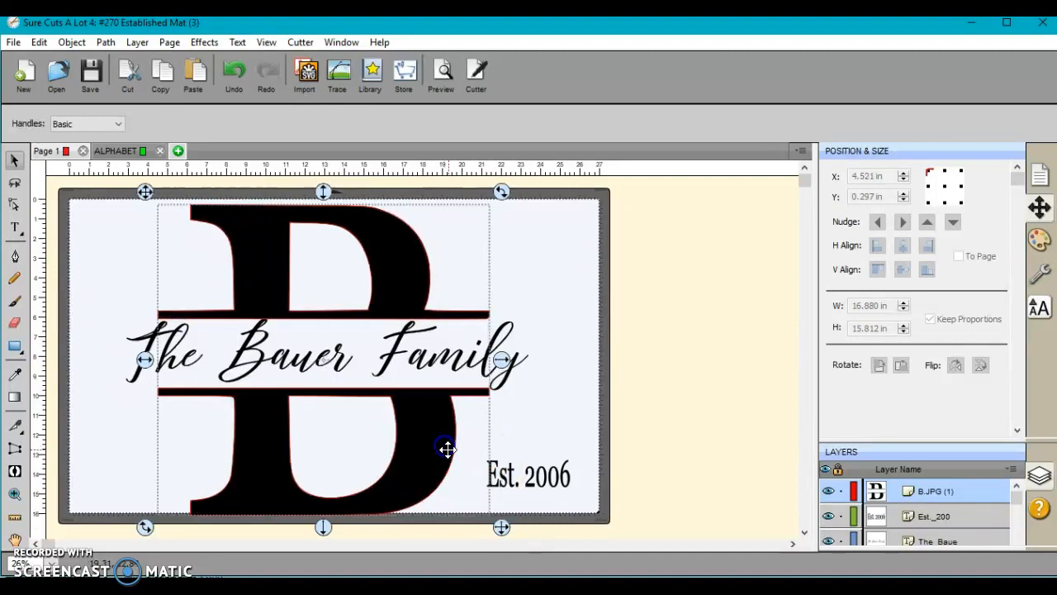
click(497, 527)
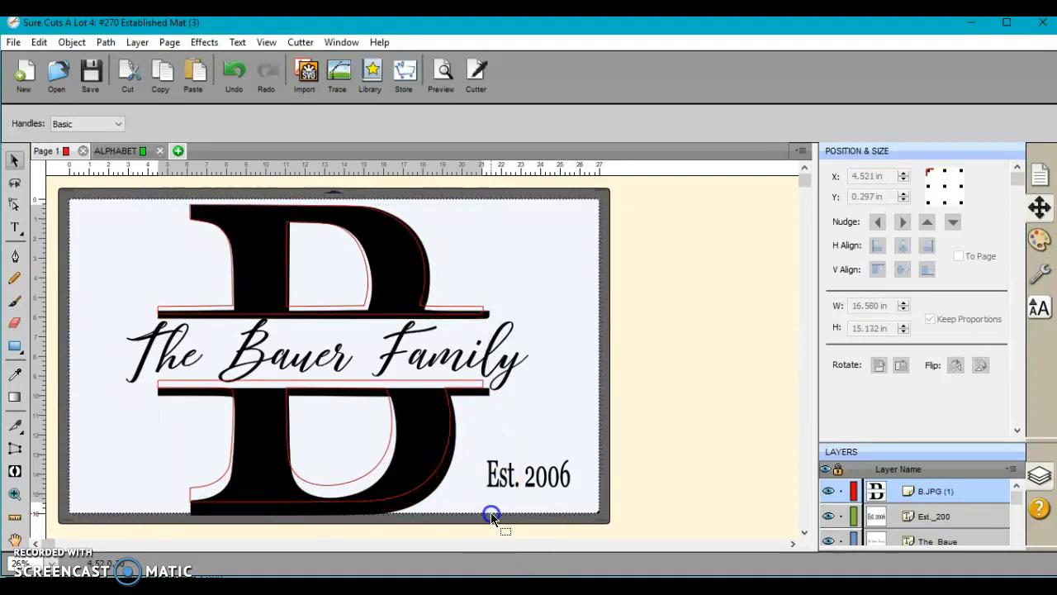
click(602, 401)
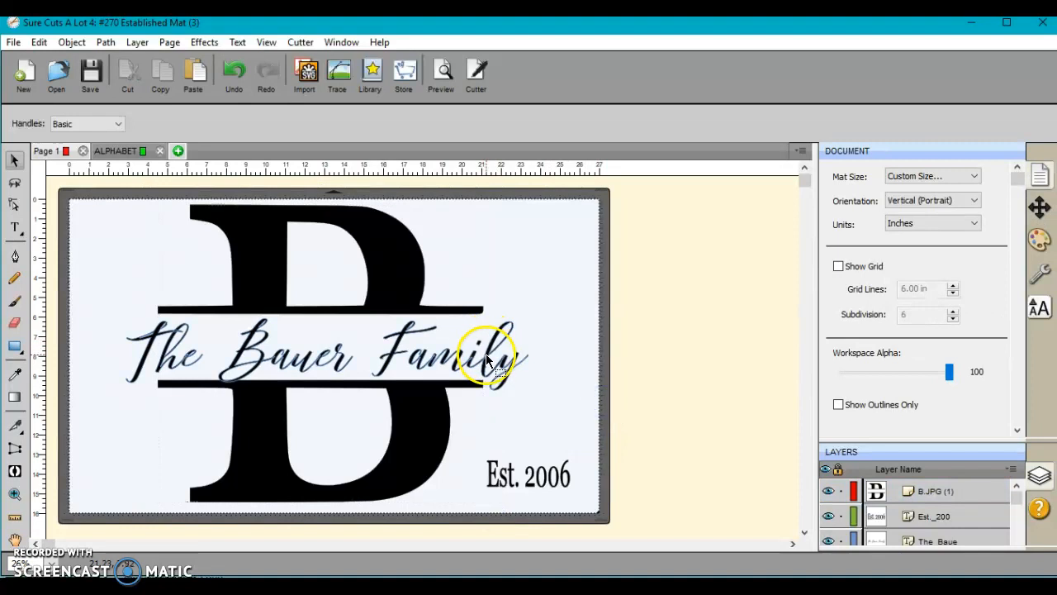
Step: Move the family name text slightly up so it sits between the letter B's two bars, and deselect it
click(486, 355)
drag(486, 356, 485, 351)
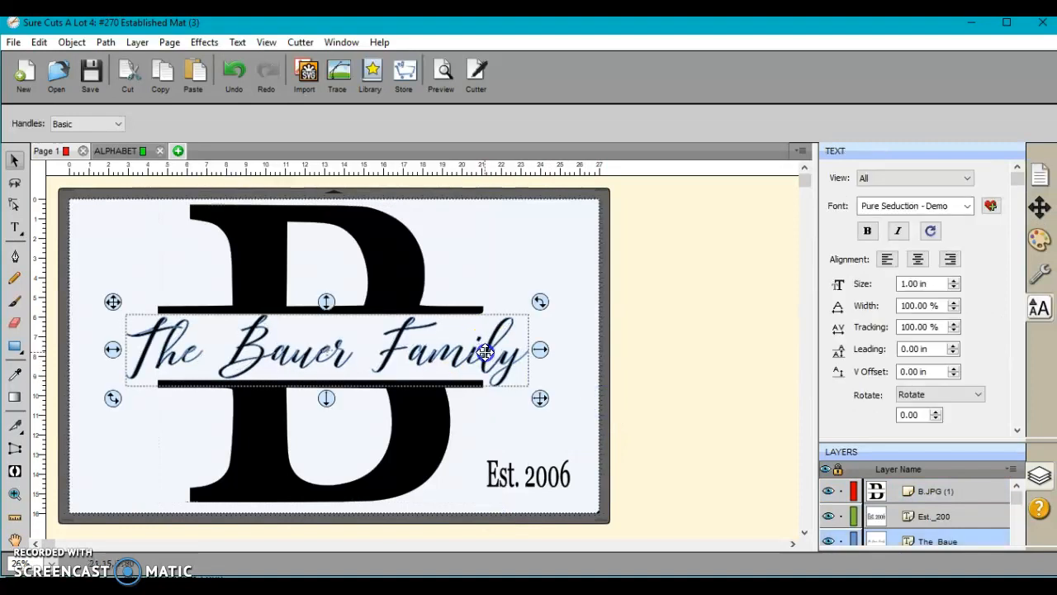
click(601, 314)
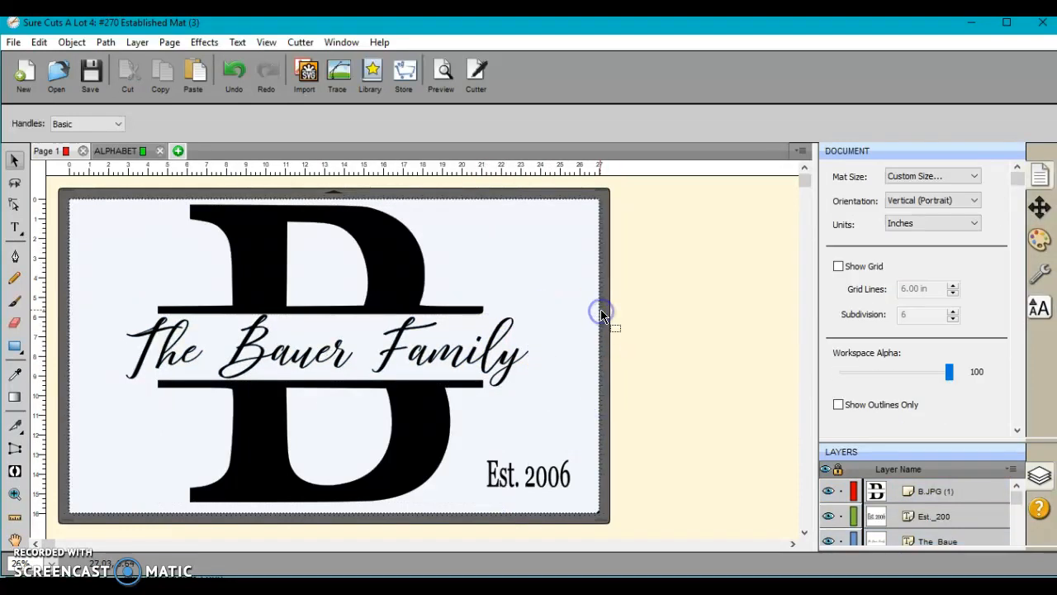